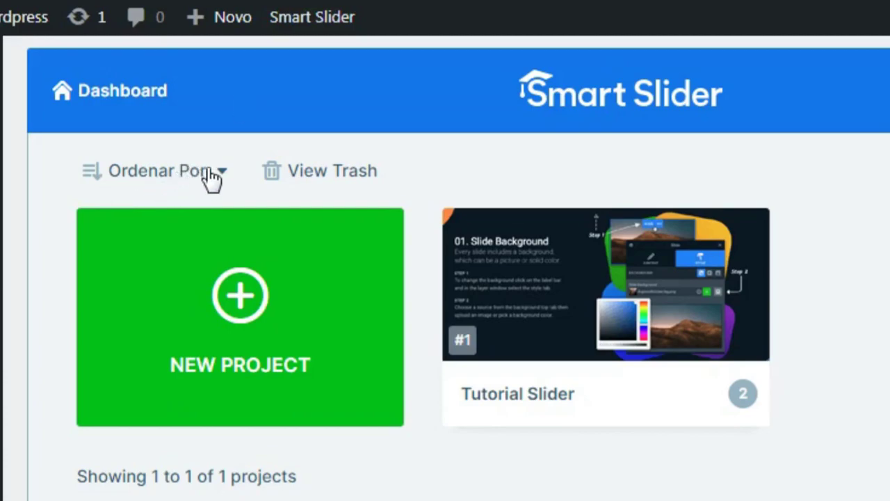
- Review the available sort orders for the project list
left_click(222, 172)
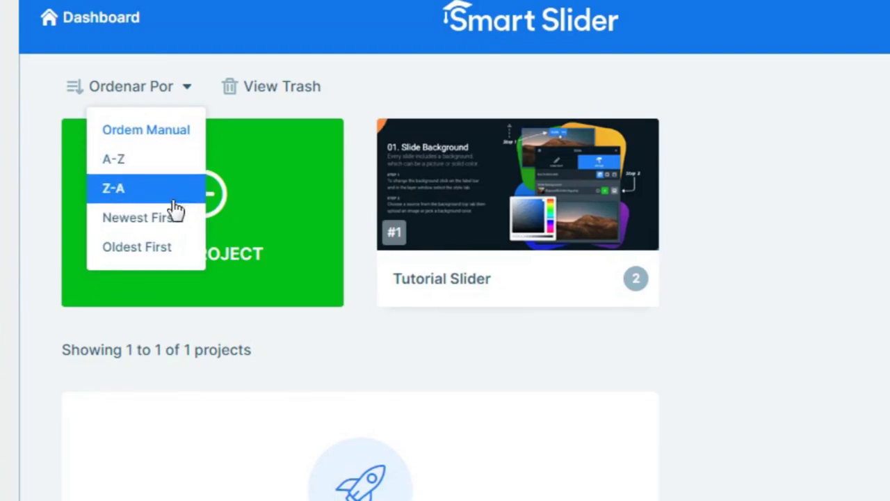
left_click(196, 221)
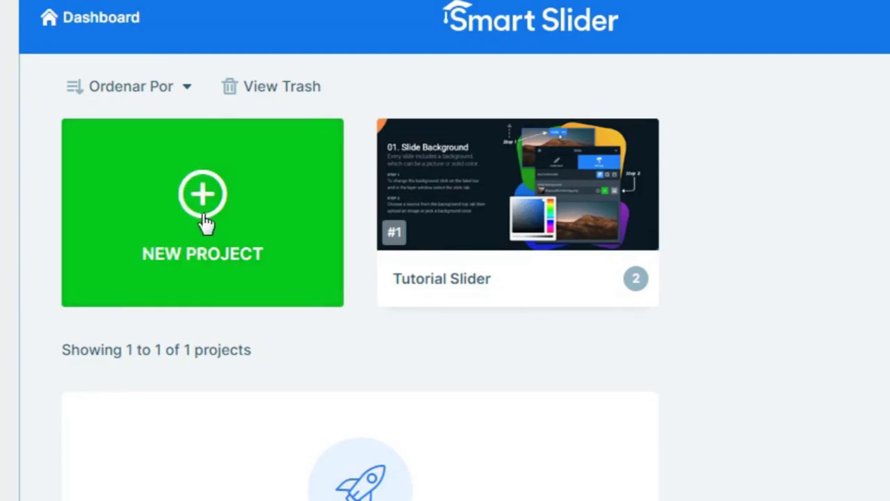
left_click(184, 92)
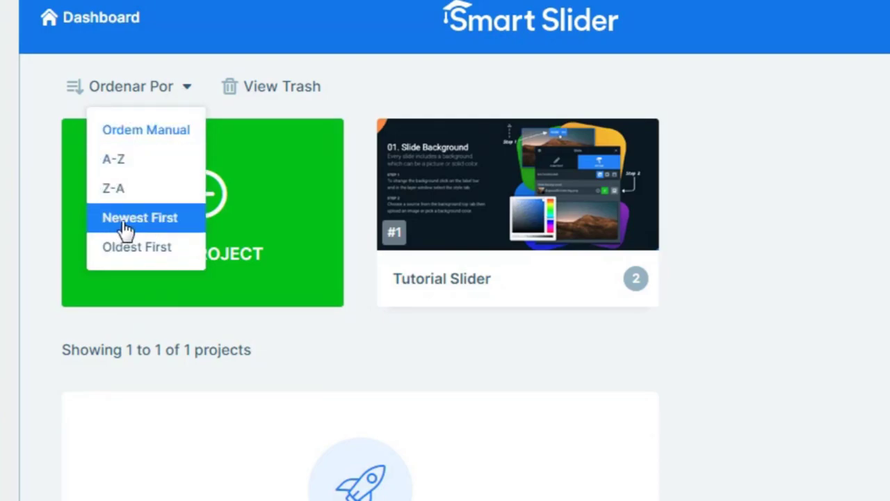
left_click(198, 219)
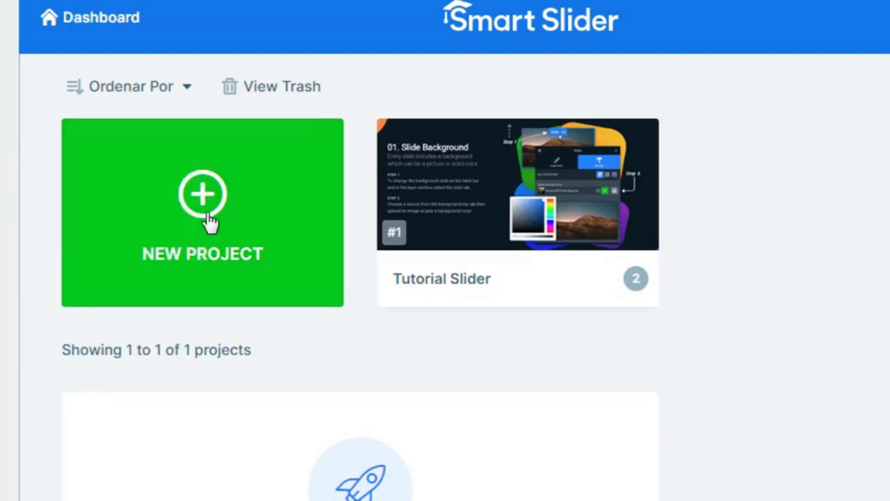
left_click(182, 93)
left_click(186, 251)
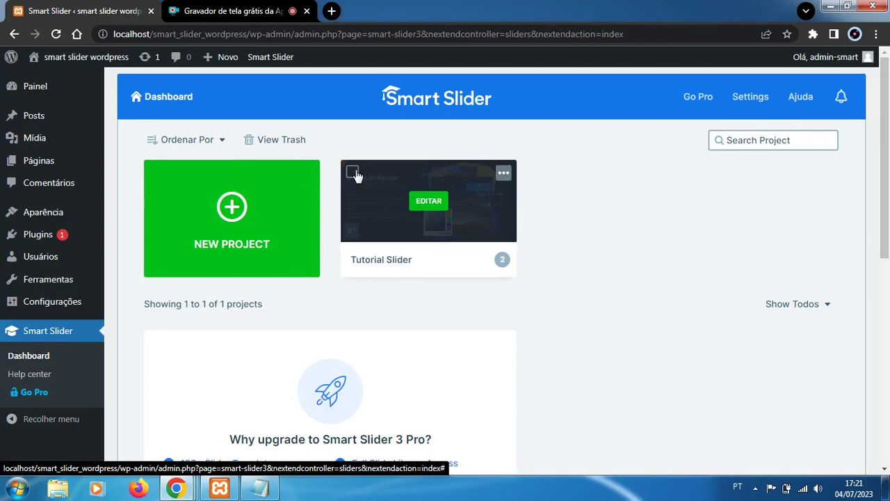
- Select the Tutorial Slider project, review its bulk actions, and deselect it
left_click(353, 172)
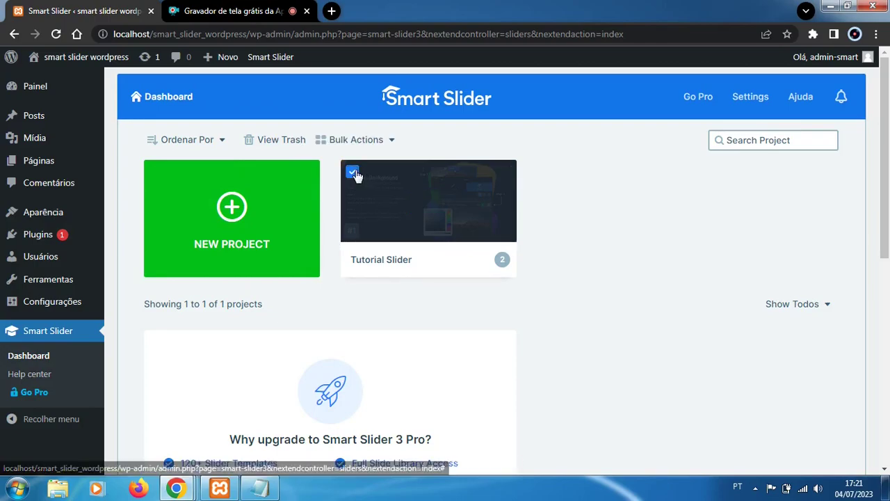
left_click(390, 142)
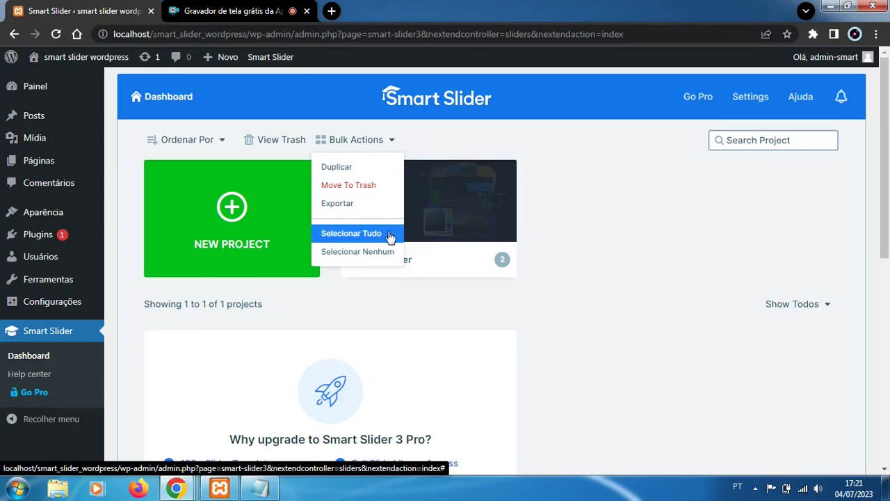
left_click(407, 252)
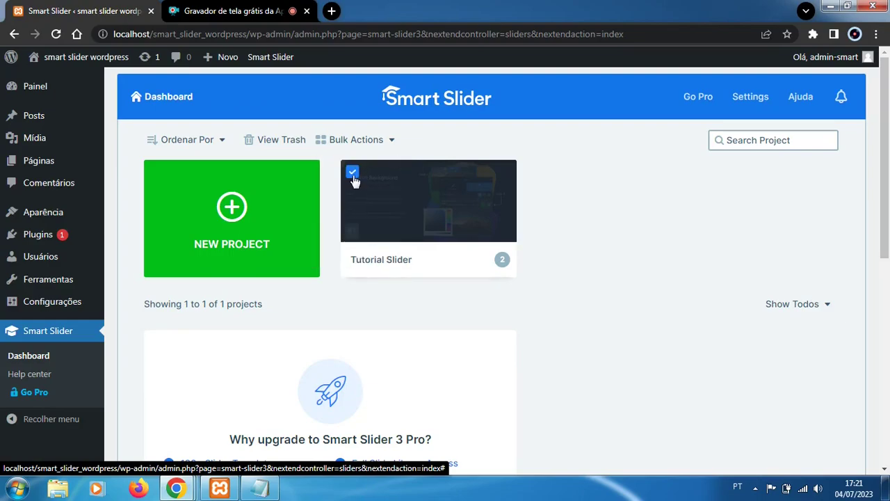
left_click(352, 174)
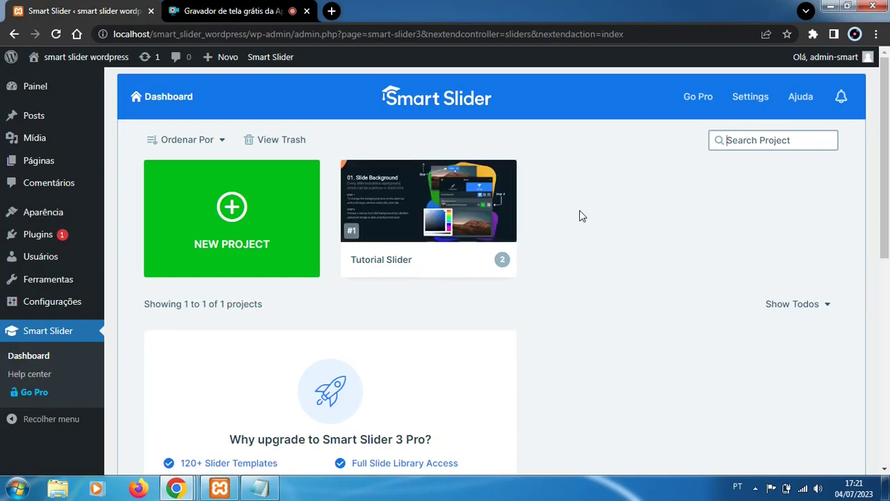
- Review how many projects can be shown per page, and look over the rest of the dashboard
left_click(827, 307)
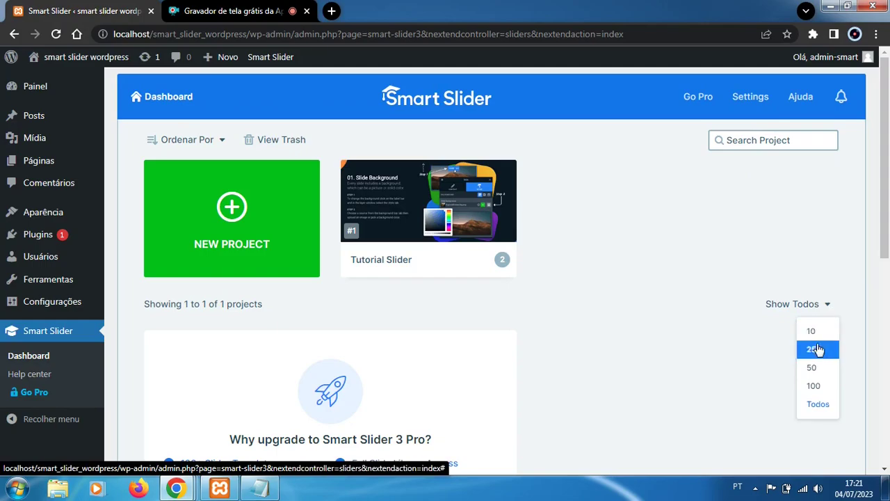
left_click(830, 412)
scroll(685, 253, "down", 6)
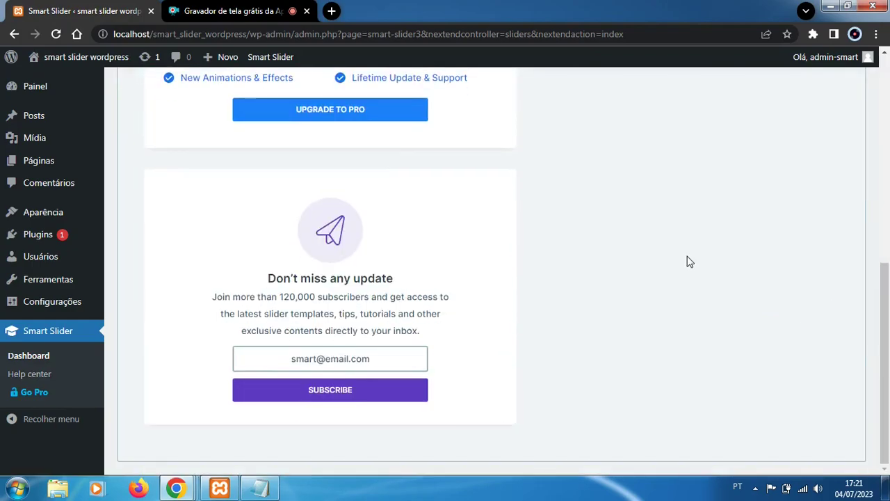
scroll(690, 261, "up", 6)
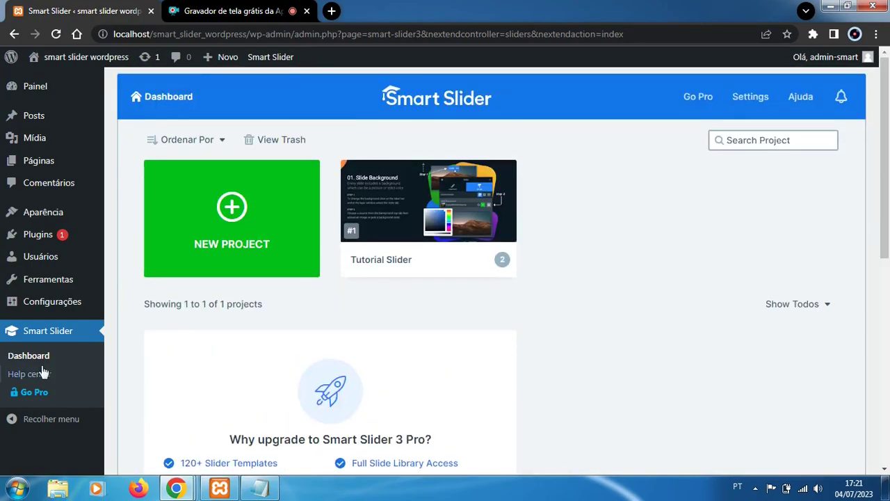
left_click_drag(143, 308, 245, 306)
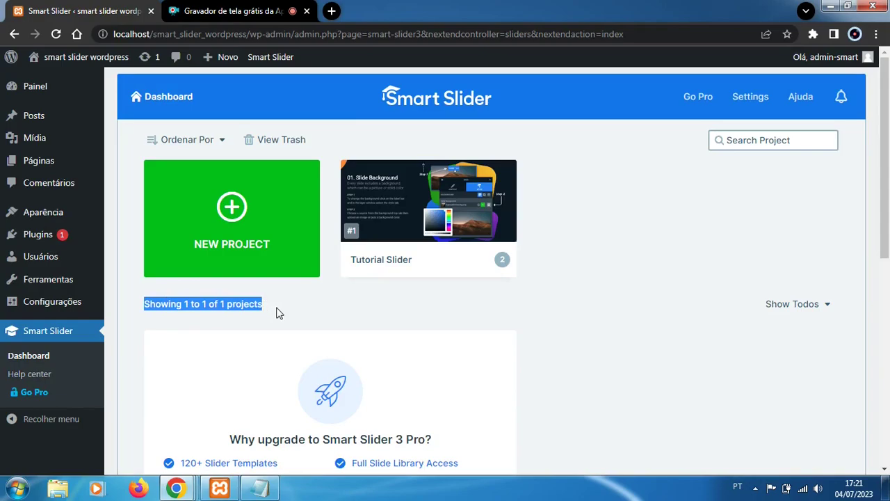
left_click(276, 313)
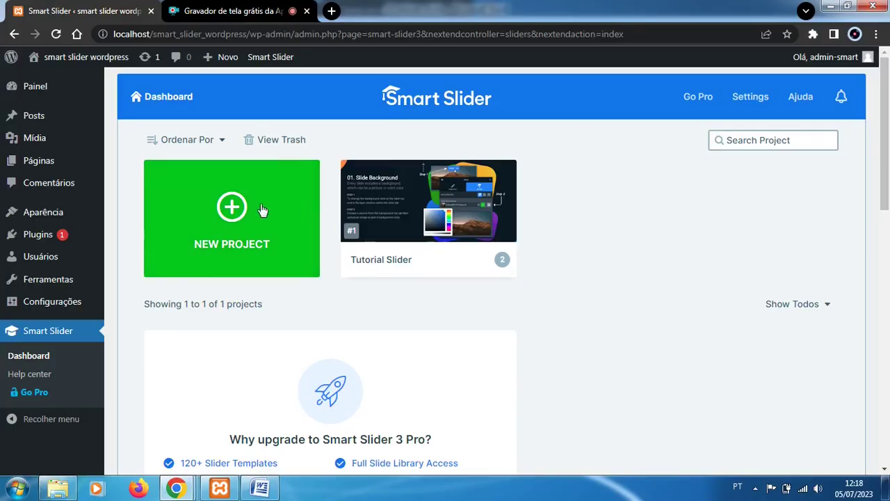
- Create a new project from scratch of type Slider, slider type Simples, named "Adicionar midia"
left_click(261, 209)
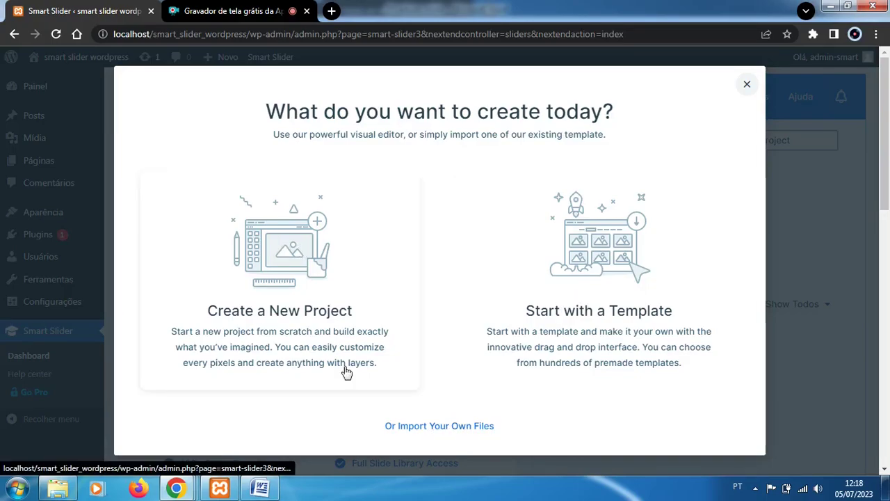
left_click(297, 327)
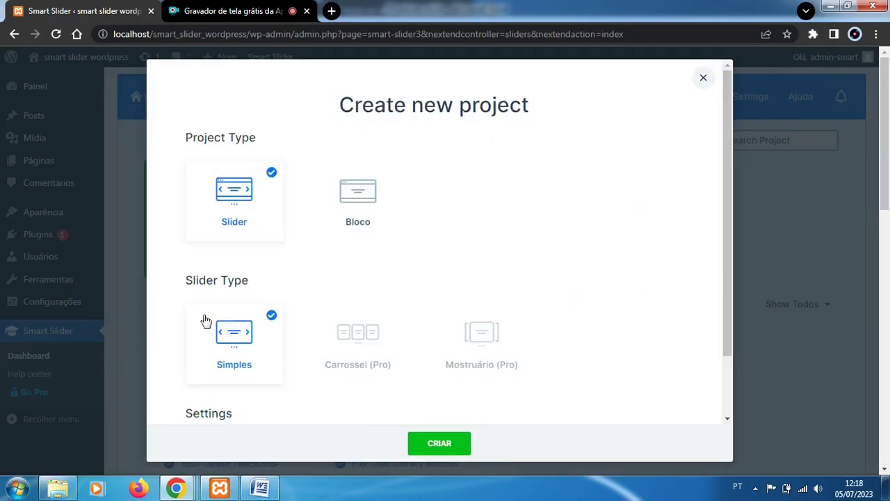
scroll(265, 306, "down", 1)
left_click_drag(247, 381, 193, 378)
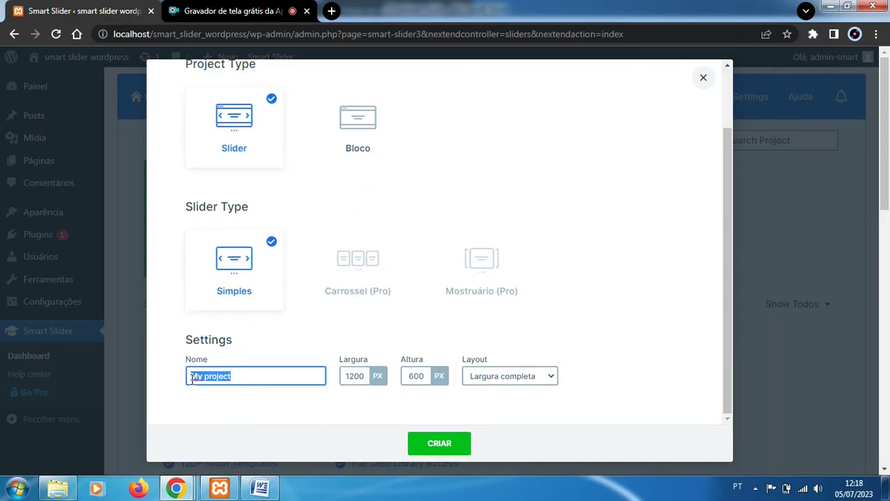
key("BackSpace")
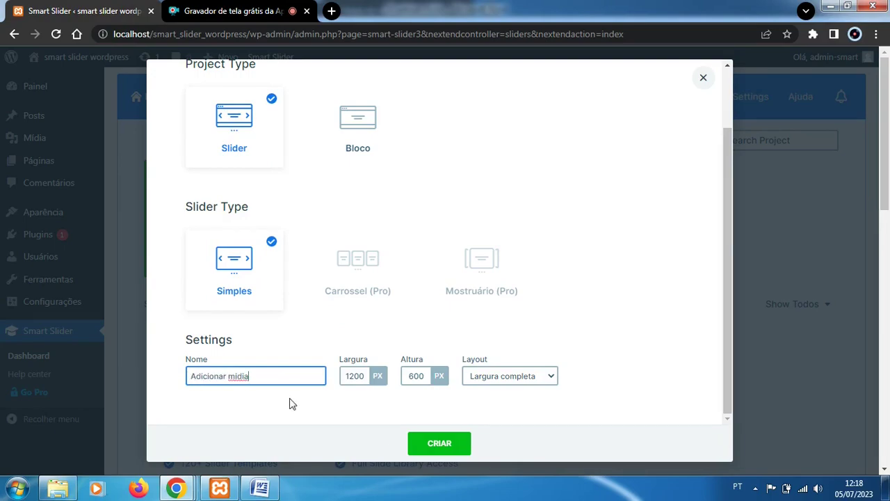
left_click(466, 445)
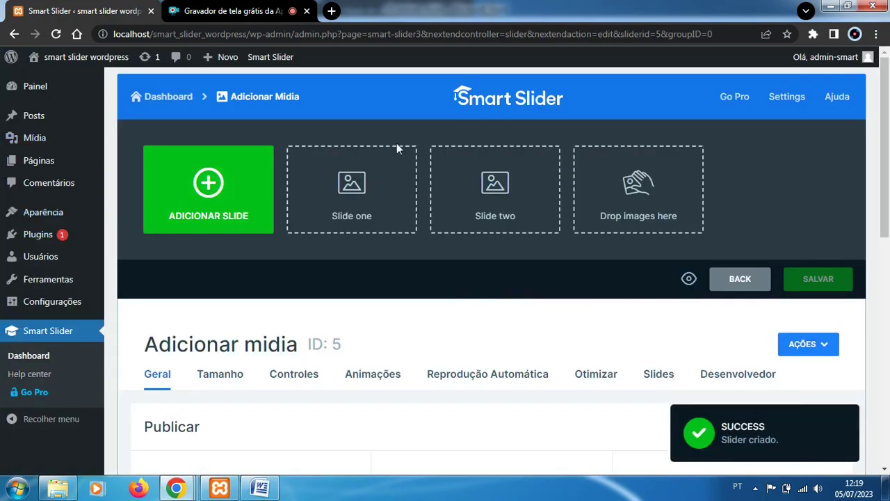
- Add the images predio-01, predio-02, predio-03 and predio-04 from the computer as slides of the project
left_click(501, 216)
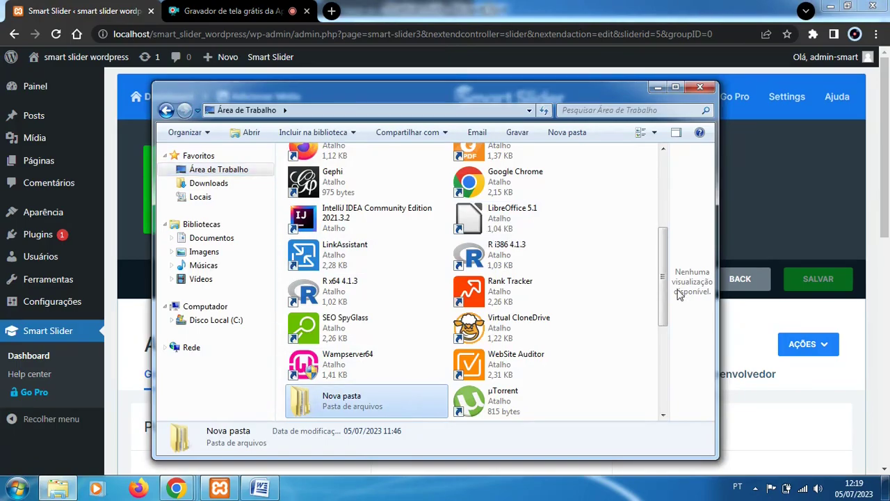
left_click_drag(663, 295, 327, 325)
left_click_drag(432, 98, 621, 117)
left_click_drag(556, 348, 416, 379)
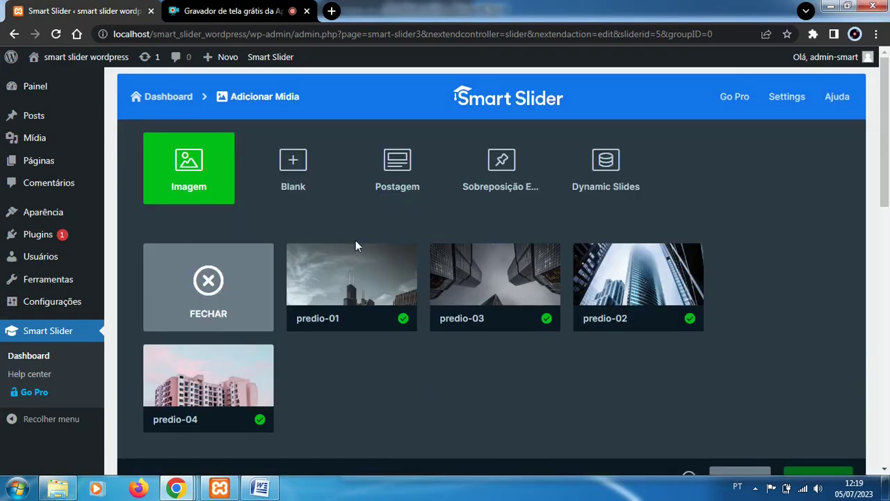
- Examine the file upload and existing media options for adding image slides, and close the media library
left_click(198, 158)
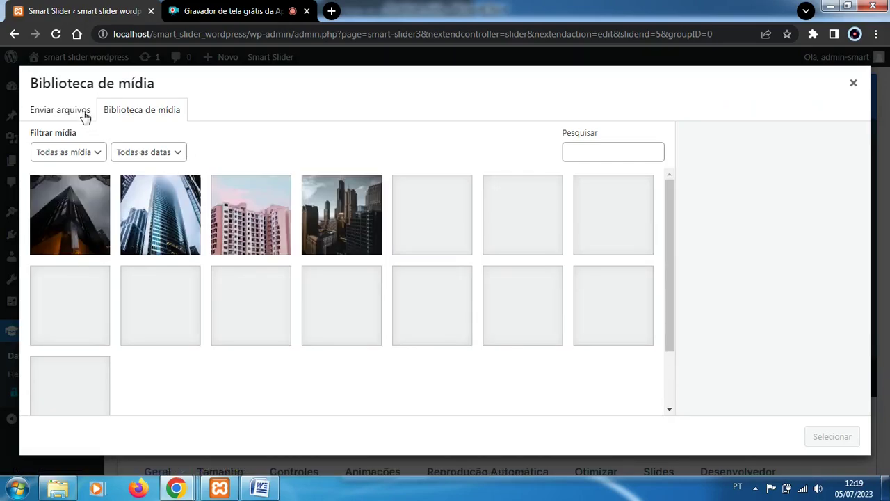
left_click(84, 112)
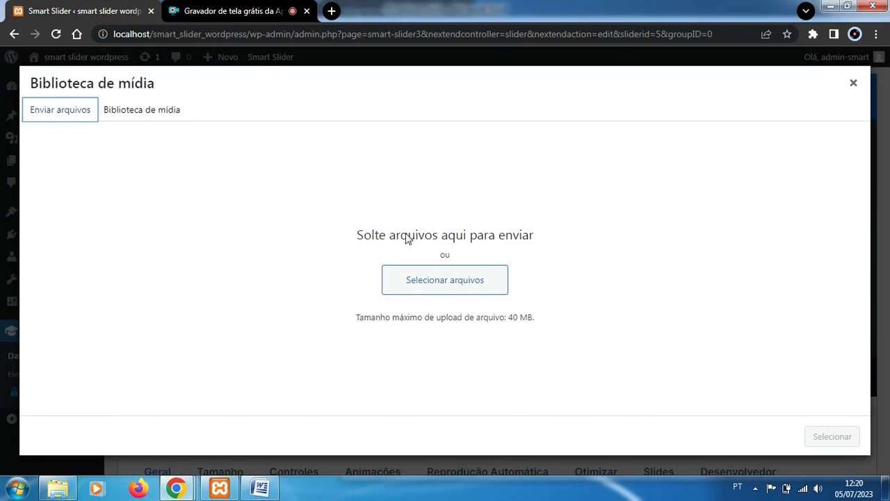
left_click(164, 113)
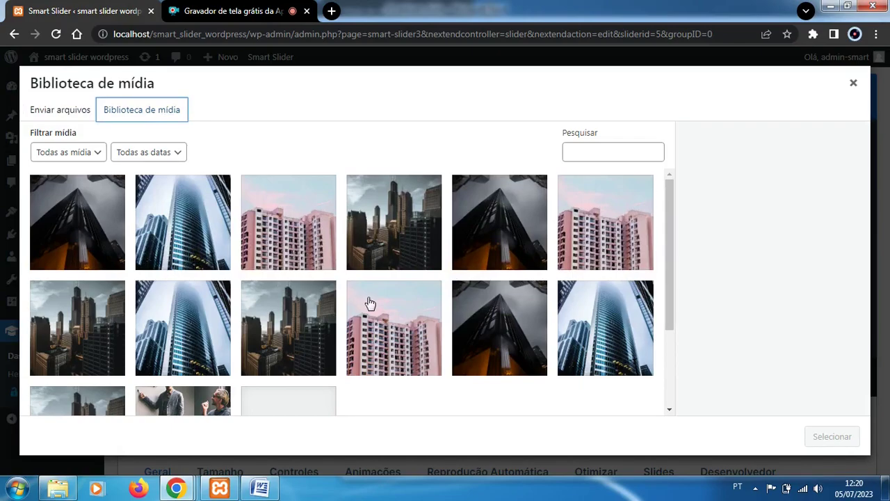
left_click(851, 83)
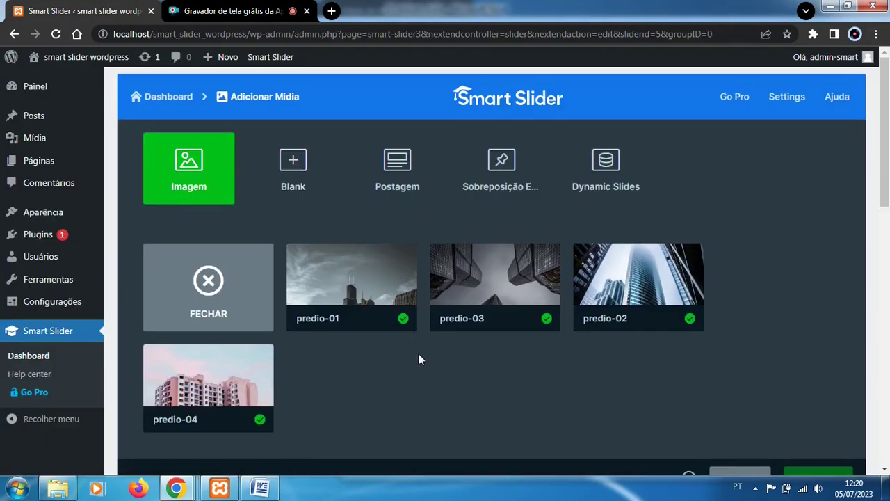
- Add a blank slide to the project and delete it
left_click(293, 161)
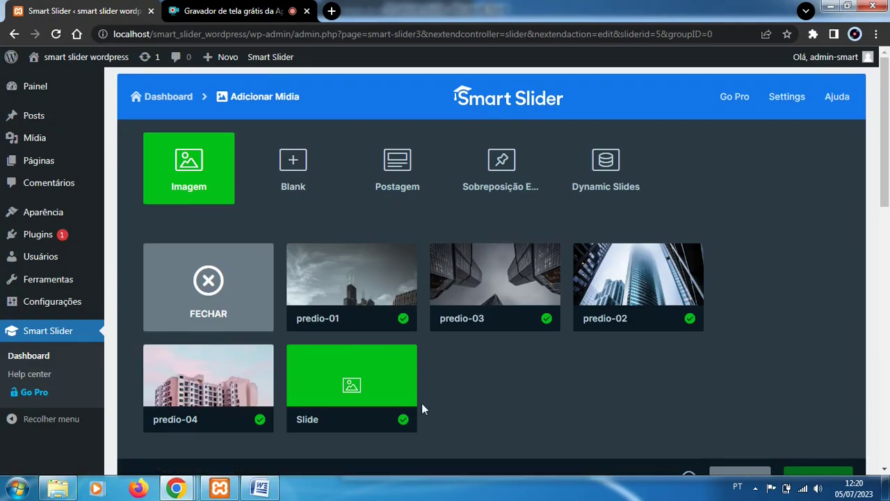
left_click(403, 357)
left_click(332, 334)
left_click(466, 337)
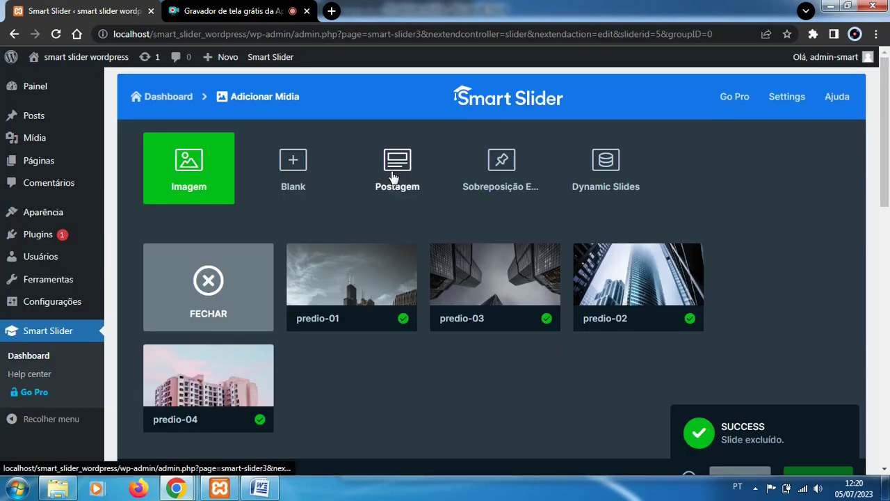
- Examine the Add Post options and the WordPress posts source for dynamic slides
left_click(393, 174)
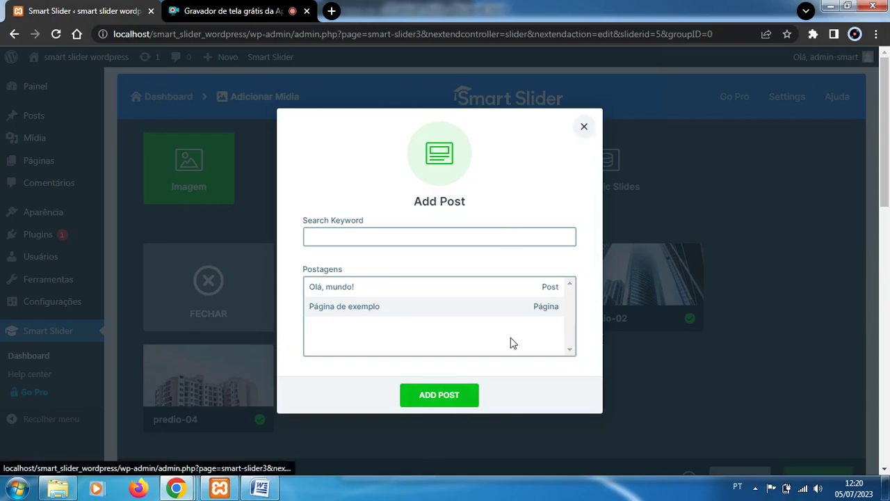
left_click(583, 127)
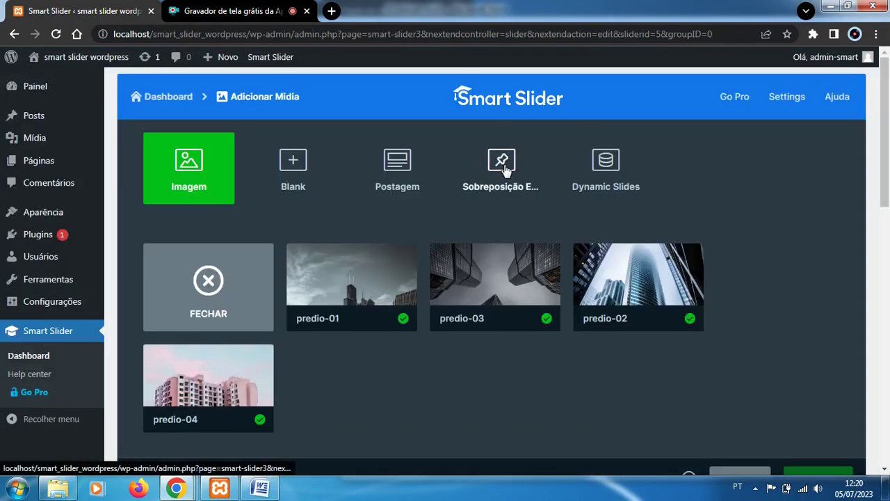
mouse_move(381, 287)
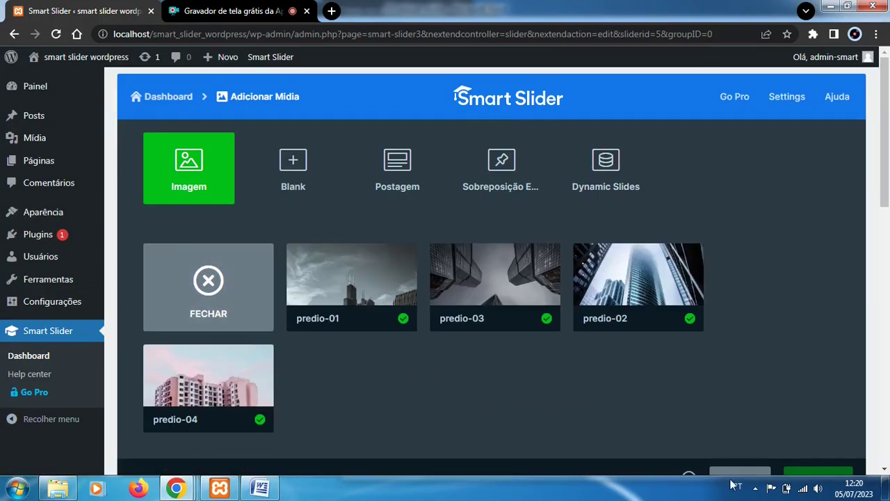
left_click(604, 180)
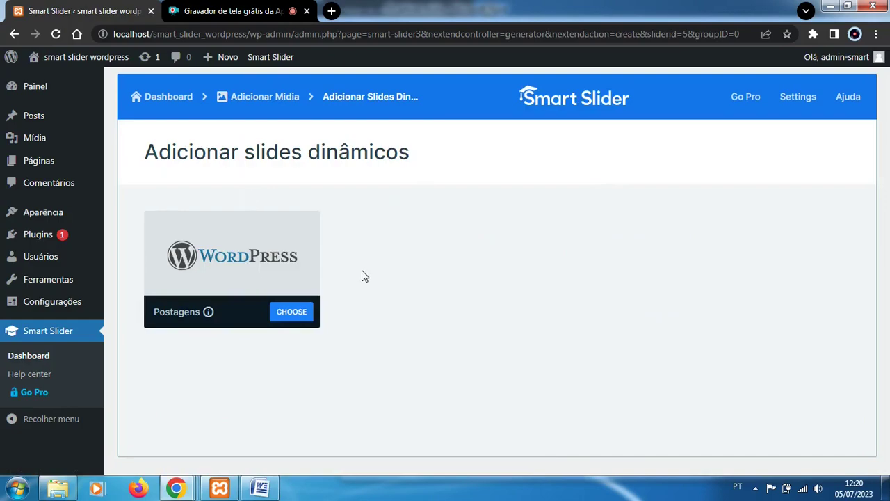
left_click(298, 321)
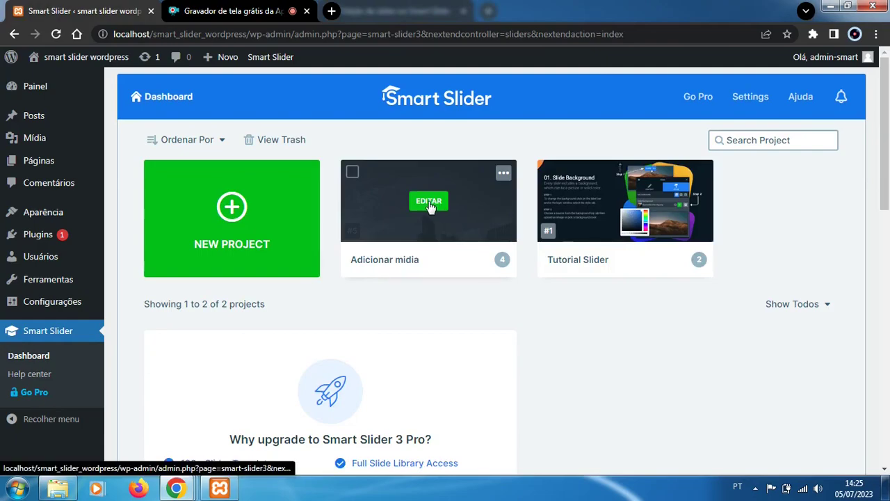
- Open the predio-01 slide of the Adicionar midia project for editing and add a heading layer
left_click(429, 204)
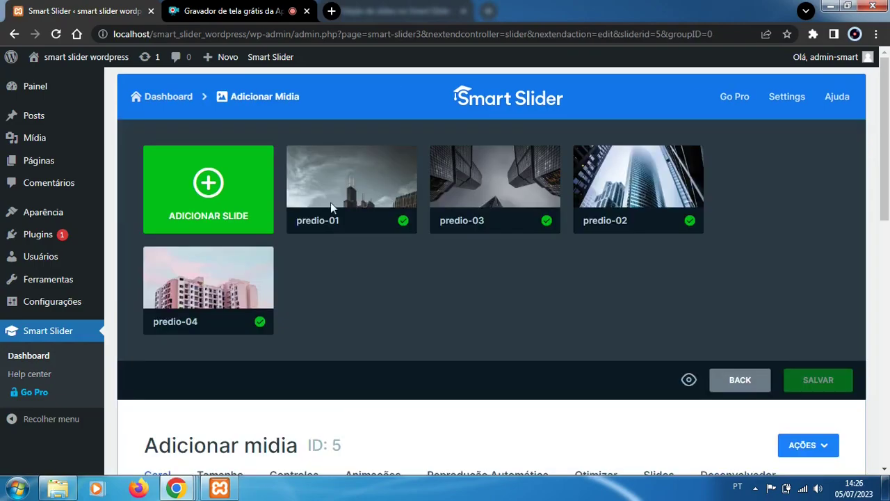
left_click(326, 187)
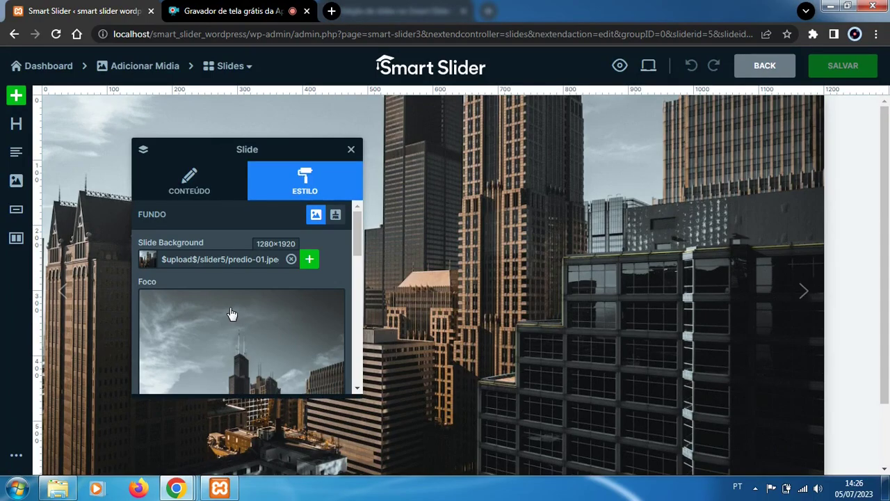
left_click(16, 125)
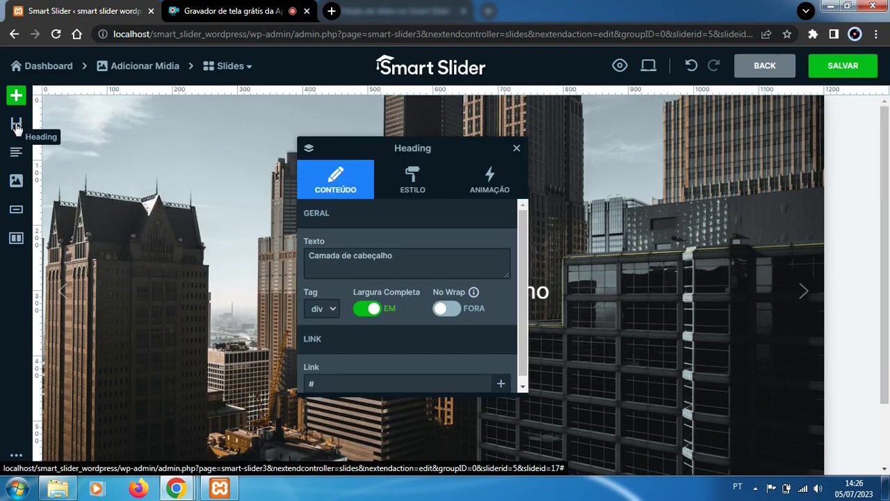
- Delete the duplicate second heading layer from the slide's layer list
left_click_drag(16, 128, 311, 148)
left_click(310, 147)
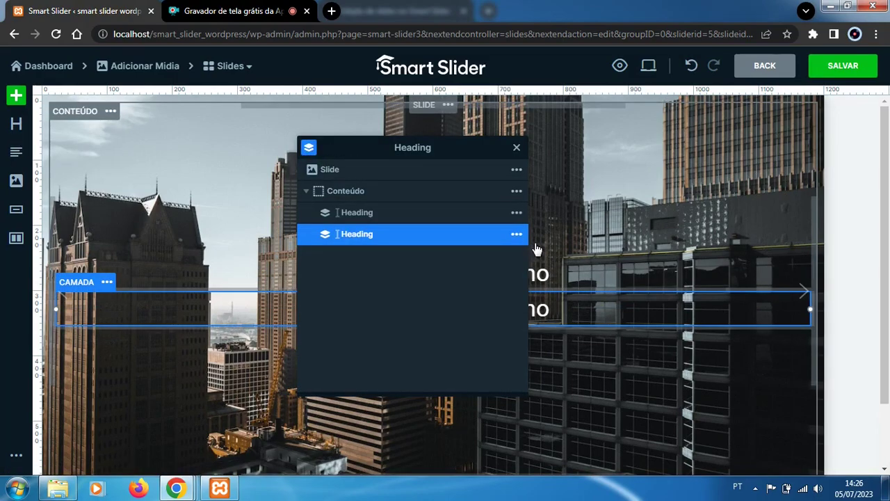
left_click(516, 238)
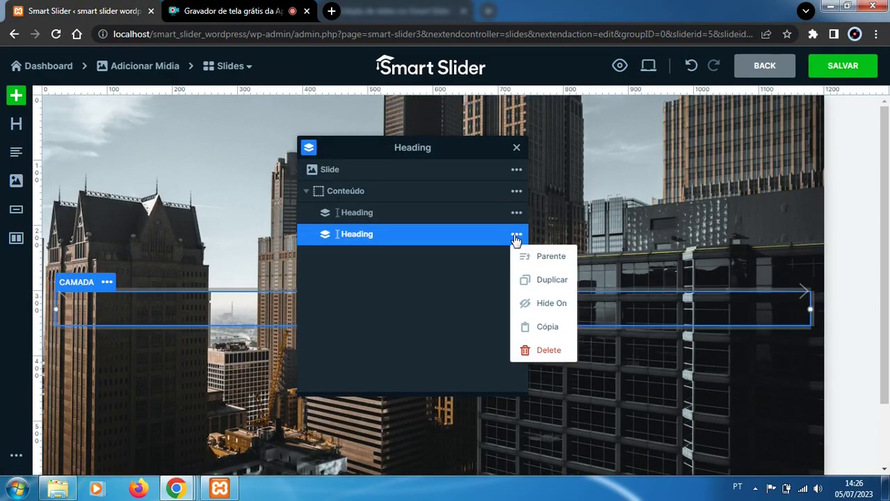
left_click(516, 239)
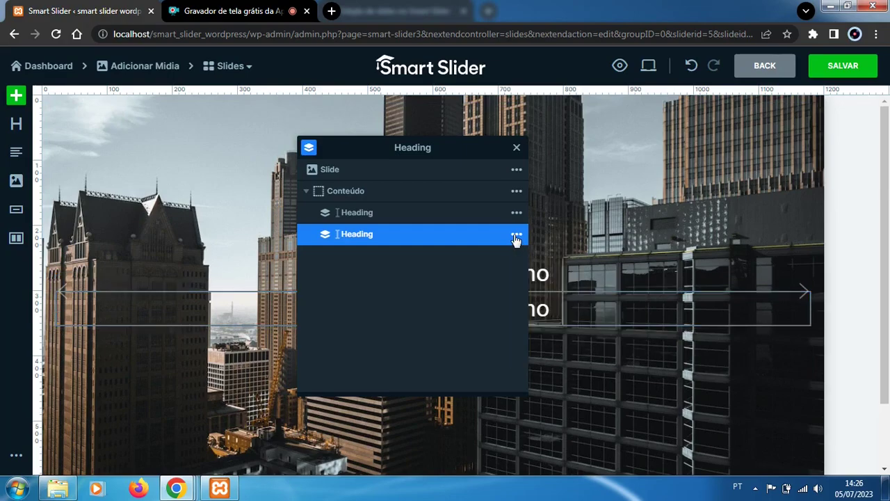
left_click(516, 238)
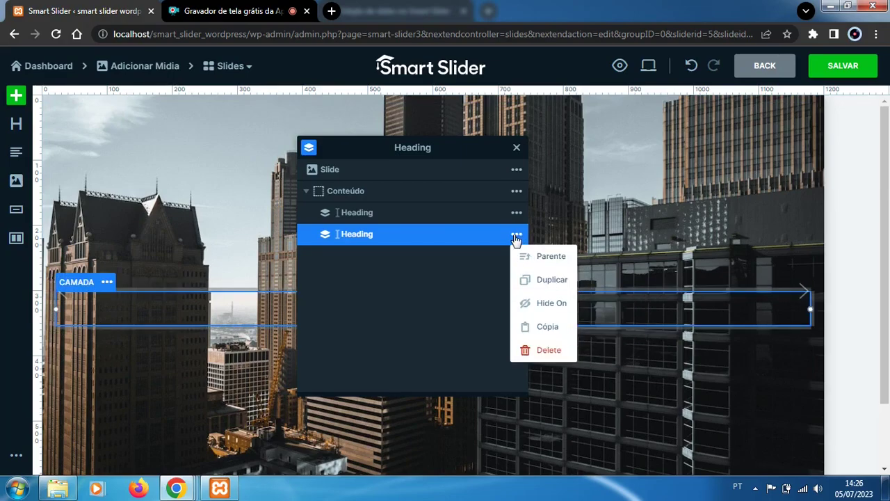
left_click(560, 353)
- Move the heading settings window aside and change the remaining heading's text to "Cabeçalho 1"
left_click_drag(390, 145, 280, 226)
left_click_drag(286, 336, 176, 261)
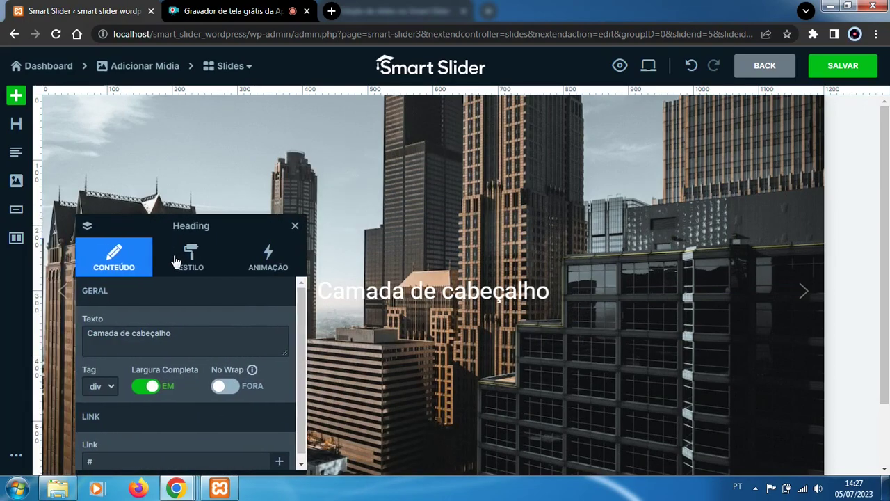
left_click(193, 338)
key("ctrl+a")
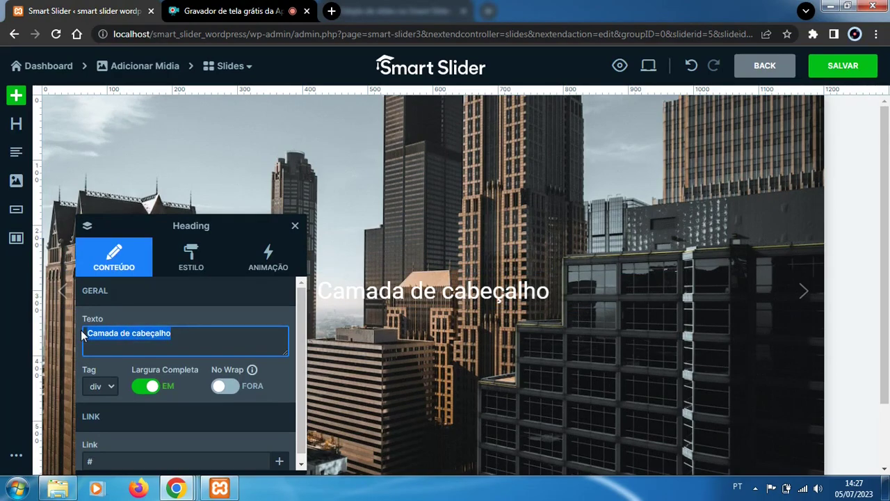
type("Cabeçalho 1")
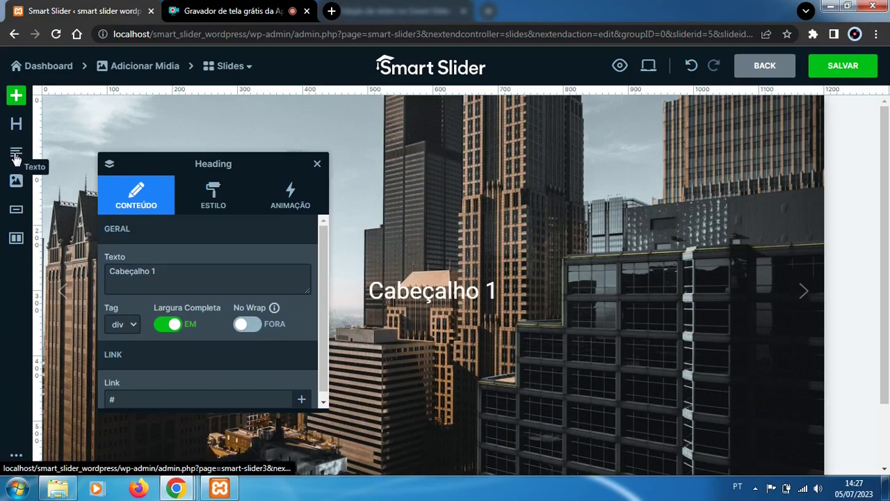
- Add a text layer and an image layer below the "Cabeçalho 1" heading
left_click(16, 154)
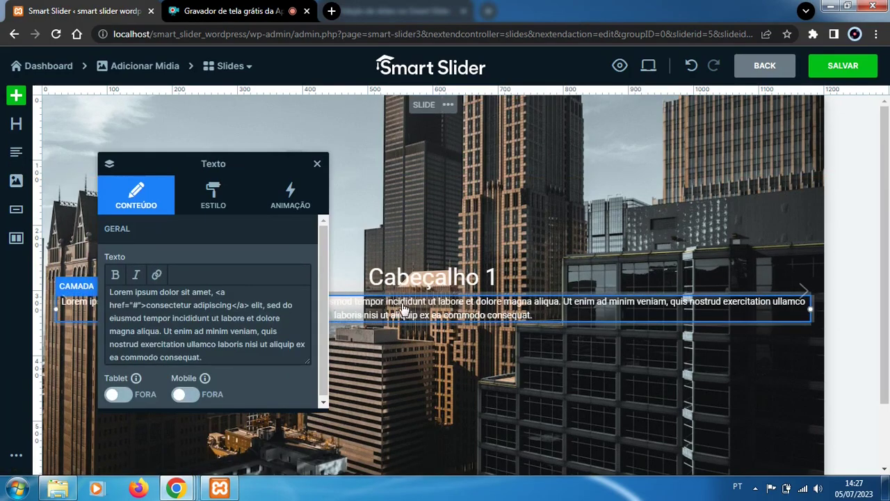
left_click(109, 163)
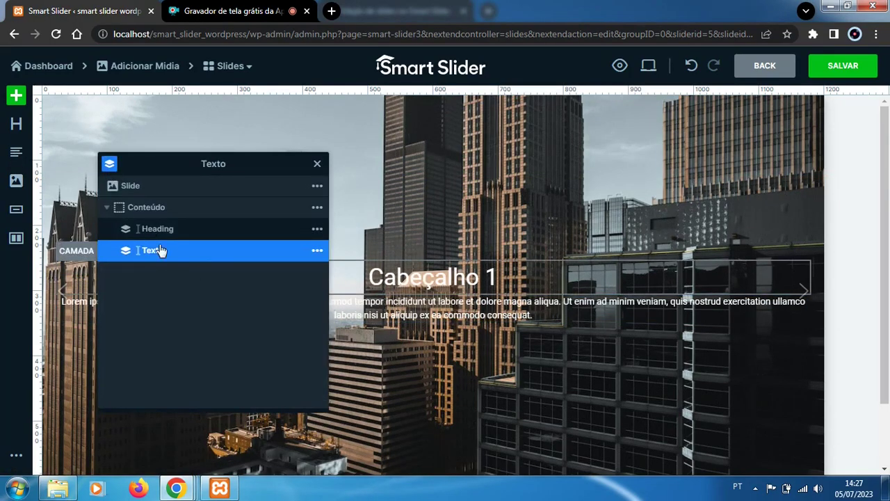
left_click(17, 185)
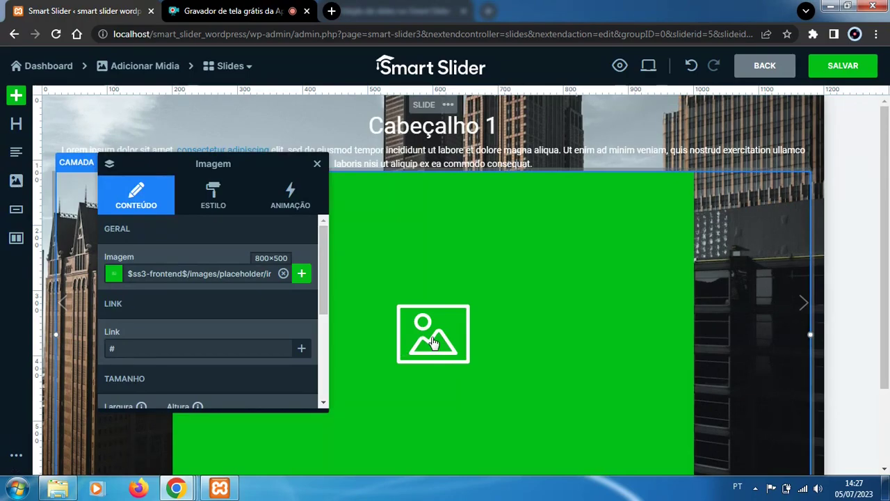
- Examine the image layer's content settings: image source, size, SEO alt tag and title, link CSS class, and link
left_click(303, 274)
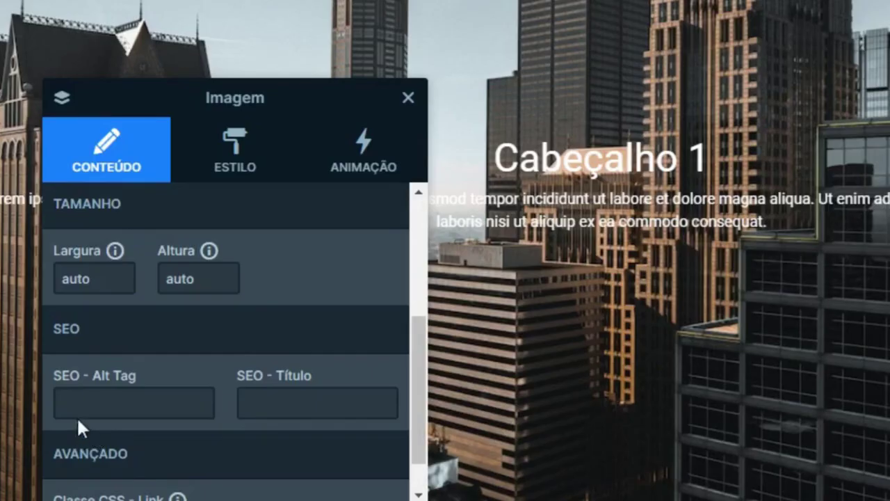
left_click(88, 406)
left_click(296, 400)
scroll(299, 400, "down", 1)
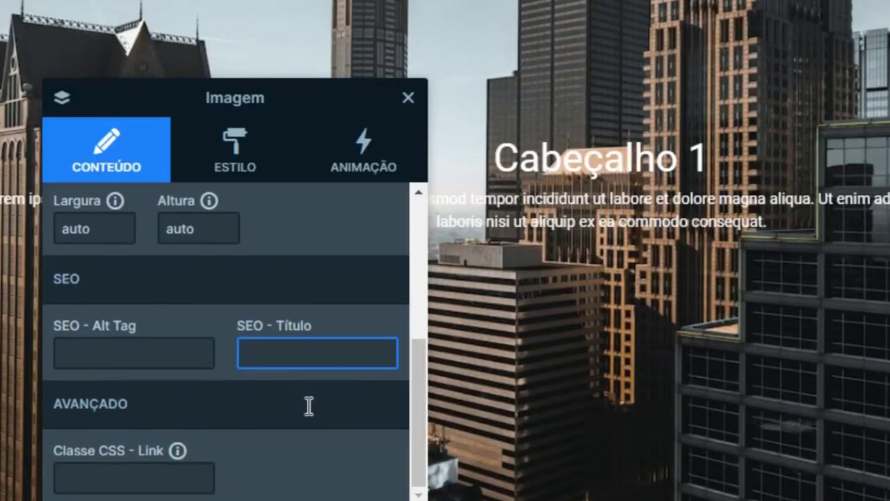
left_click(133, 477)
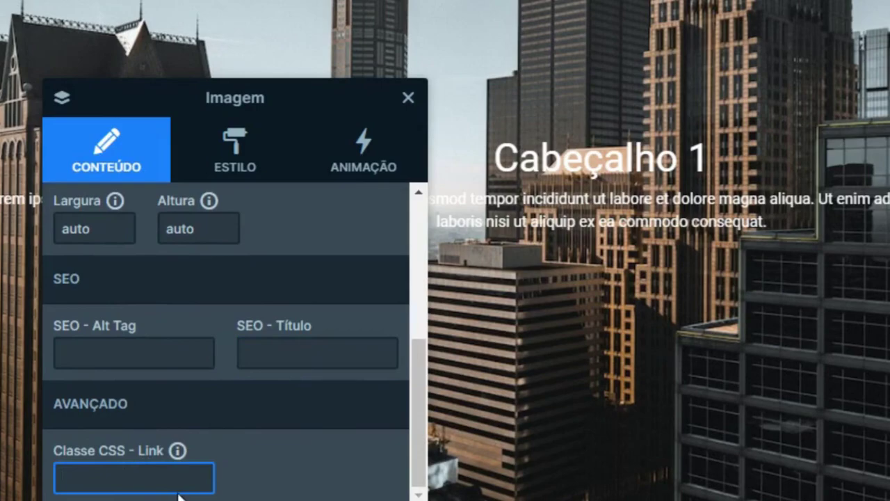
scroll(319, 425, "up", 4)
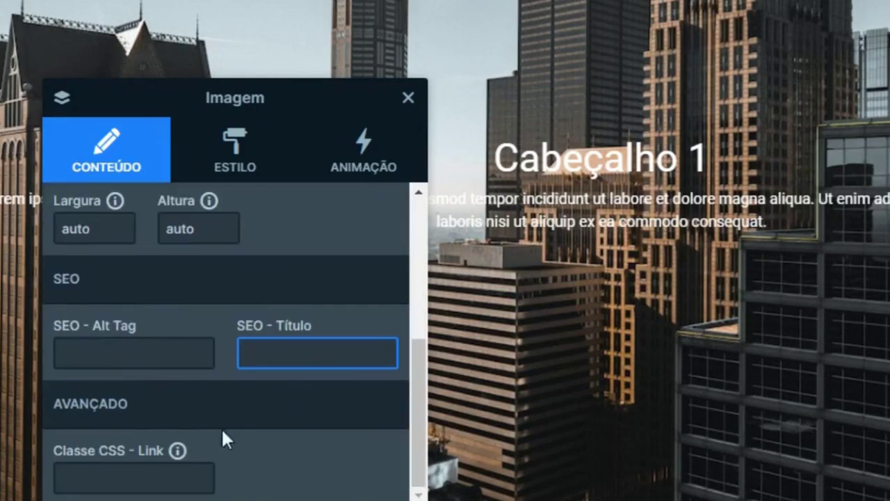
left_click(129, 477)
scroll(319, 425, "up", 3)
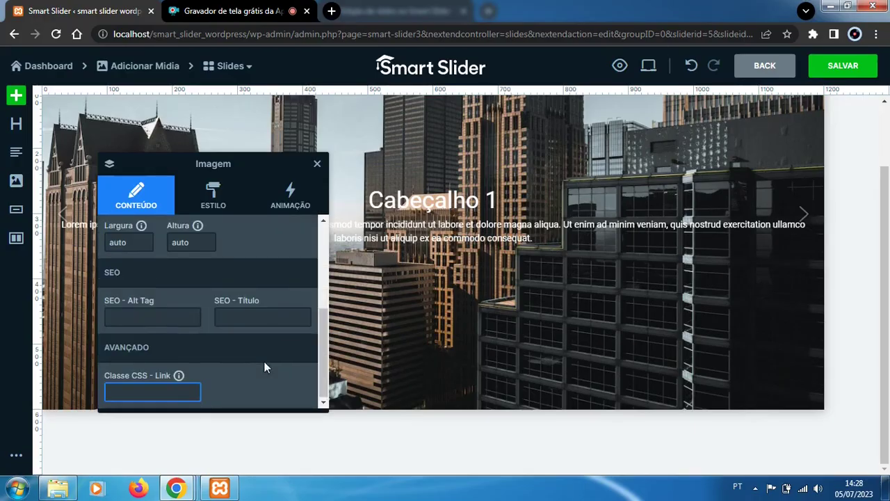
scroll(184, 345, "up", 5)
left_click(184, 345)
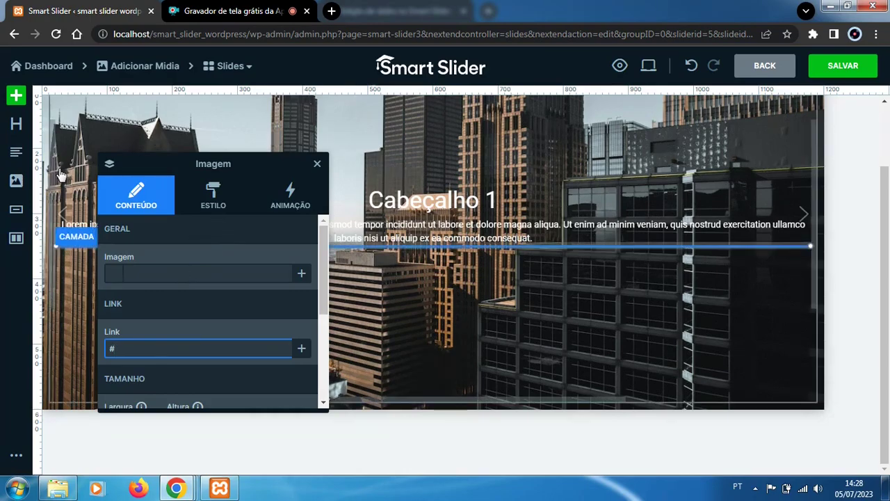
- Add a button layer below the text and try its width and wrap options, leaving Largura Completa off and No Wrap on
left_click(15, 210)
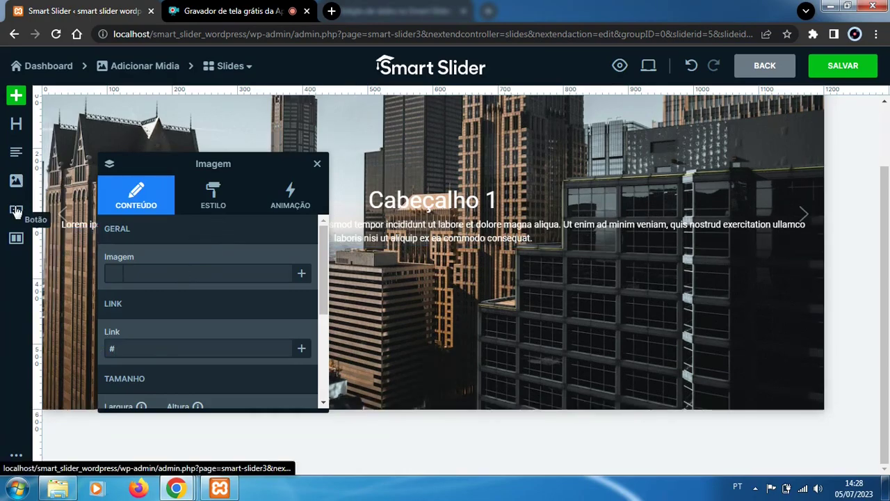
left_click(122, 312)
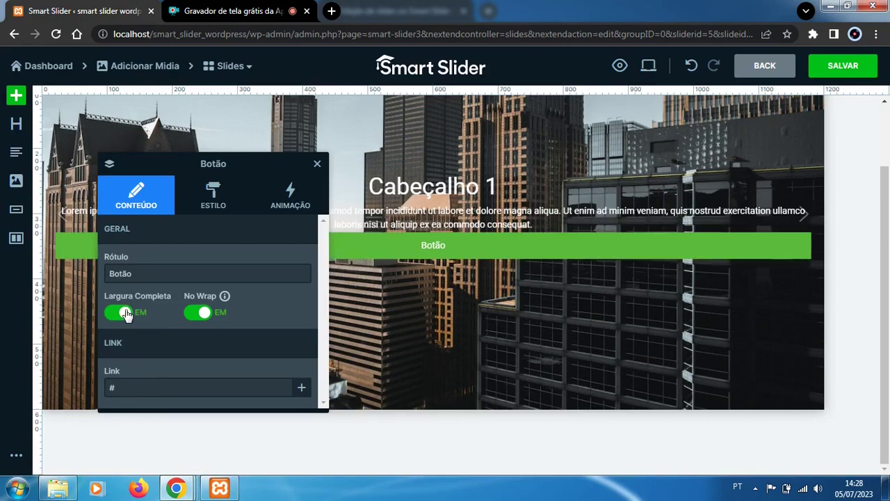
left_click(123, 315)
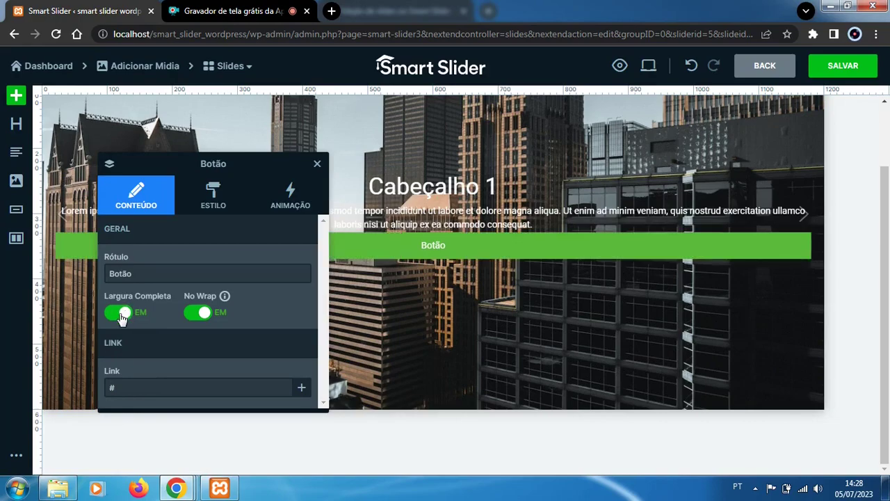
left_click(200, 314)
left_click(199, 314)
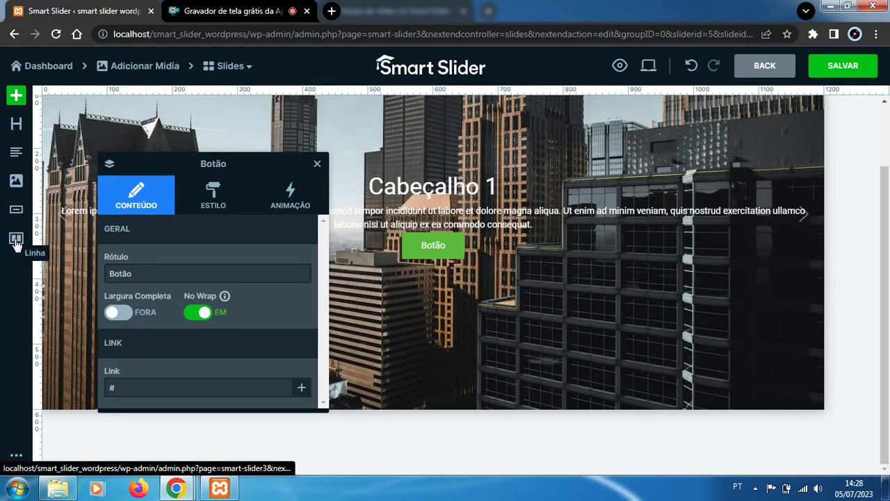
- Add a two-column row layer, examine its column and general settings, and open the layer list
left_click(16, 239)
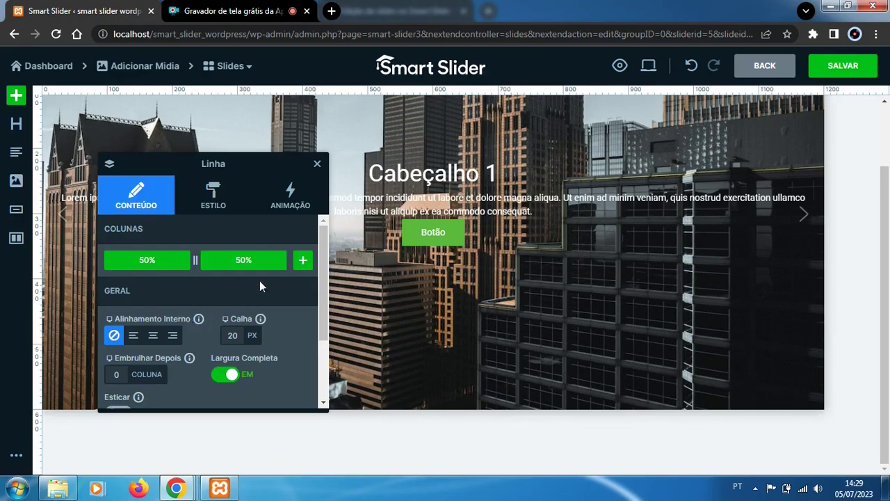
scroll(289, 300, "down", 2)
scroll(290, 308, "up", 2)
left_click(109, 163)
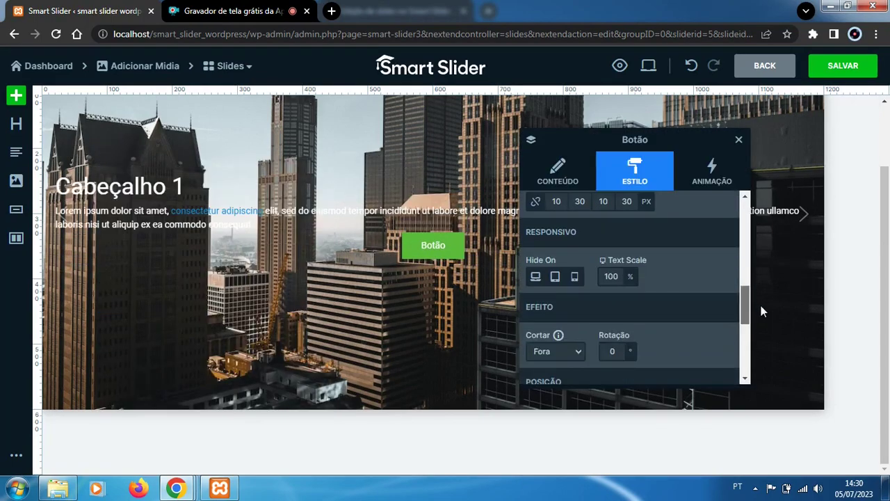
- Align the button layer left in its position style settings after trying the centre and right alignments
scroll(744, 306, "down", 1)
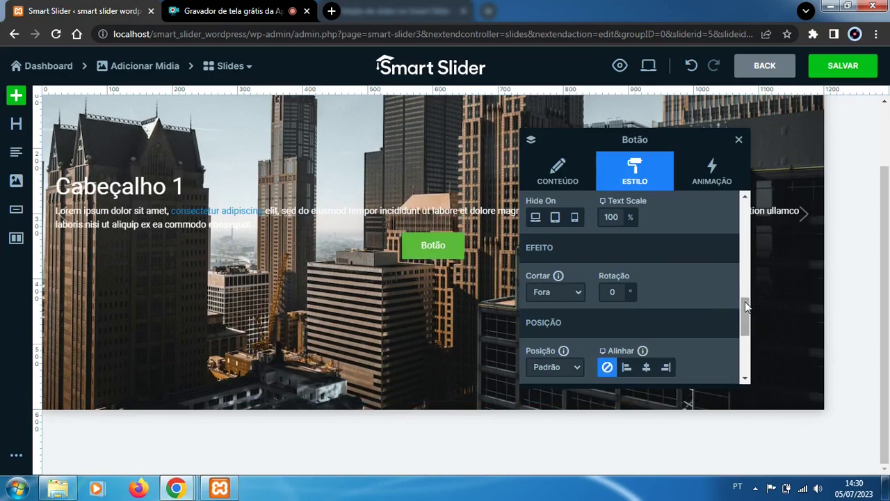
left_click(626, 367)
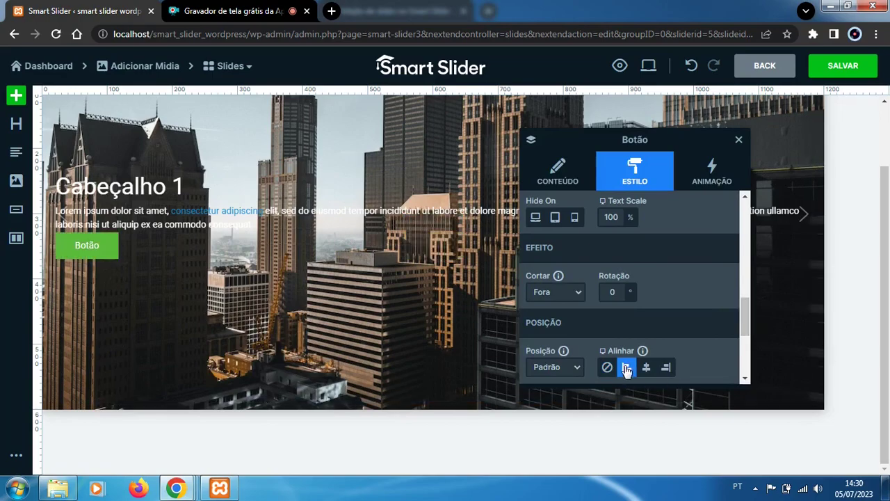
scroll(689, 362, "down", 1)
left_click(646, 303)
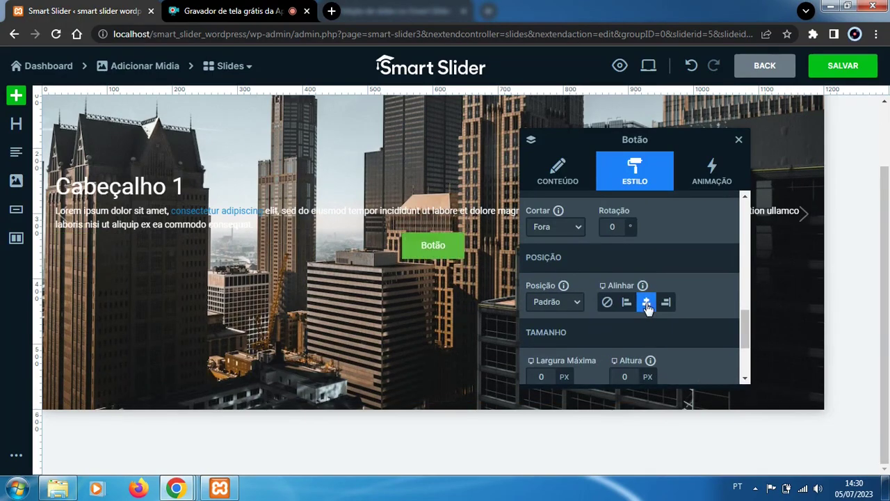
left_click(665, 304)
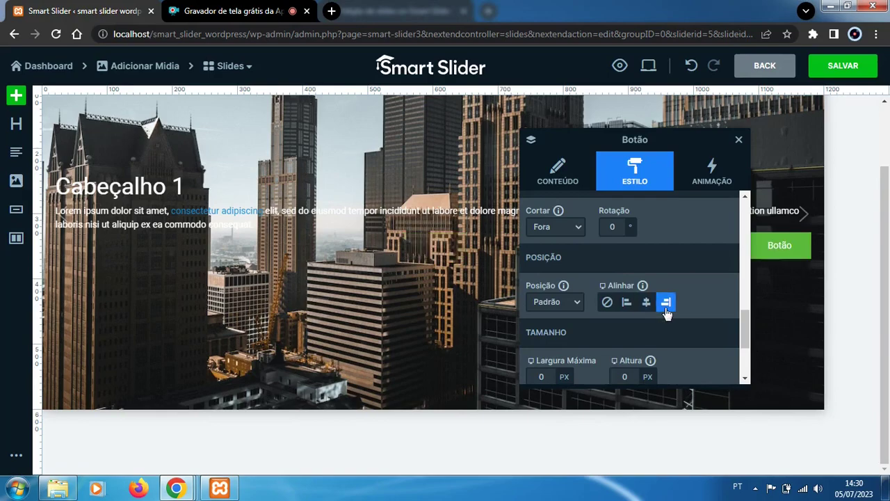
left_click_drag(633, 138, 592, 134)
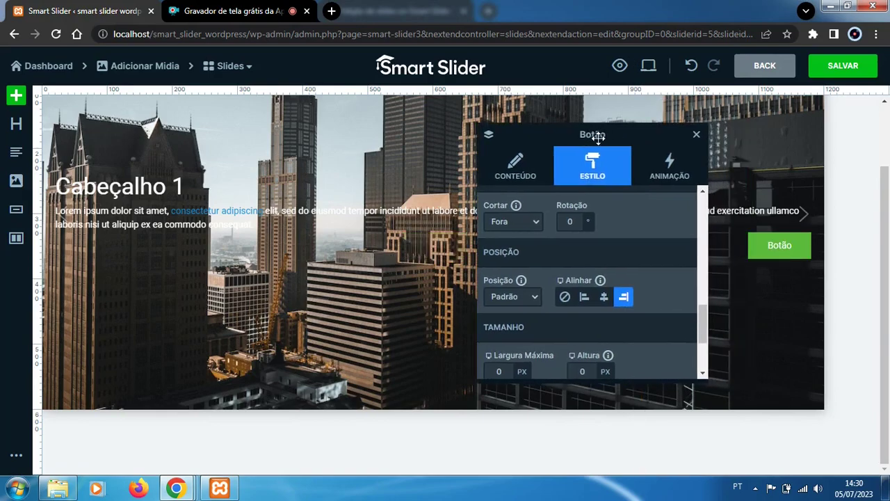
left_click(585, 297)
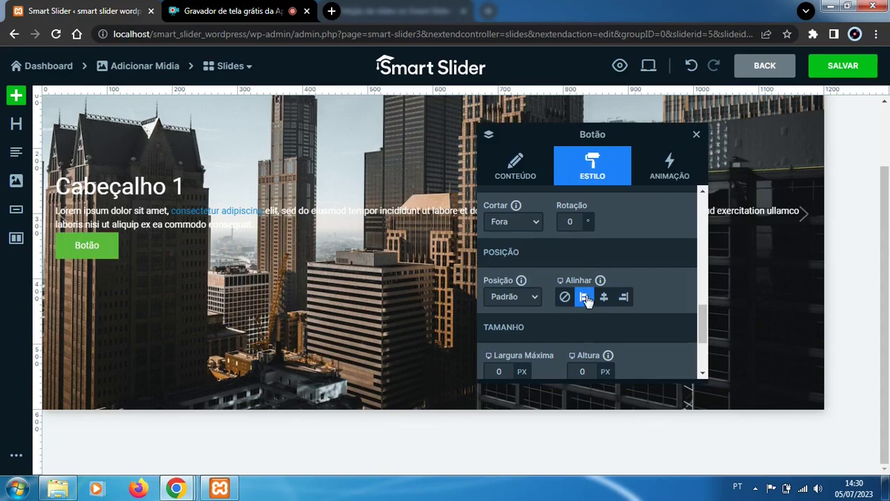
- Try setting the button layer's position to Absolute
scroll(693, 308, "down", 2)
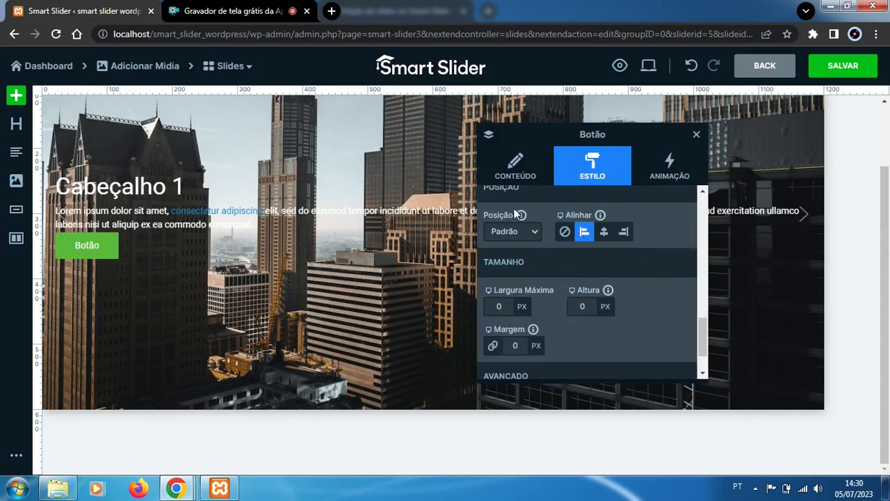
mouse_move(521, 218)
left_click(530, 231)
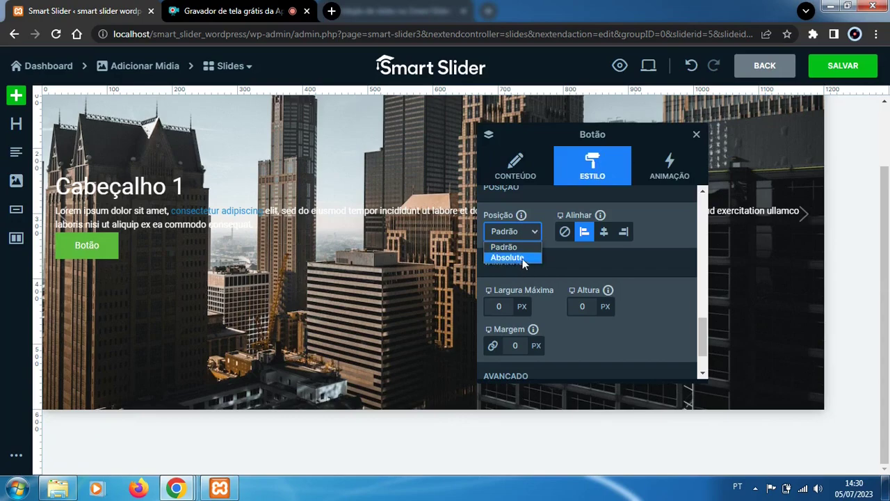
left_click(523, 259)
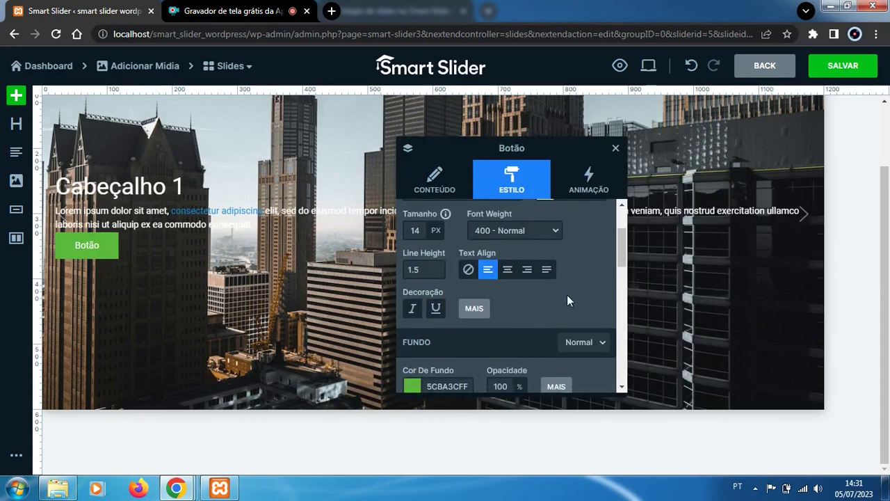
- Examine the button layer's background colour choices, animation options and content settings
scroll(568, 297, "down", 1)
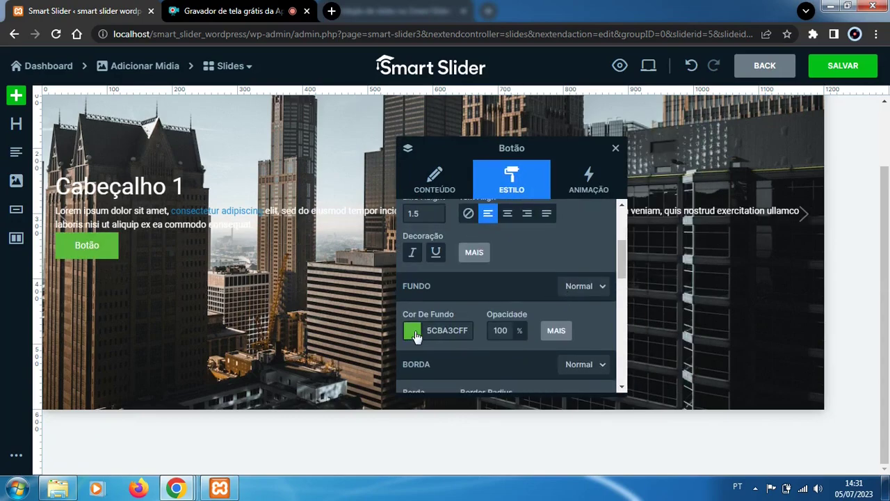
left_click(413, 332)
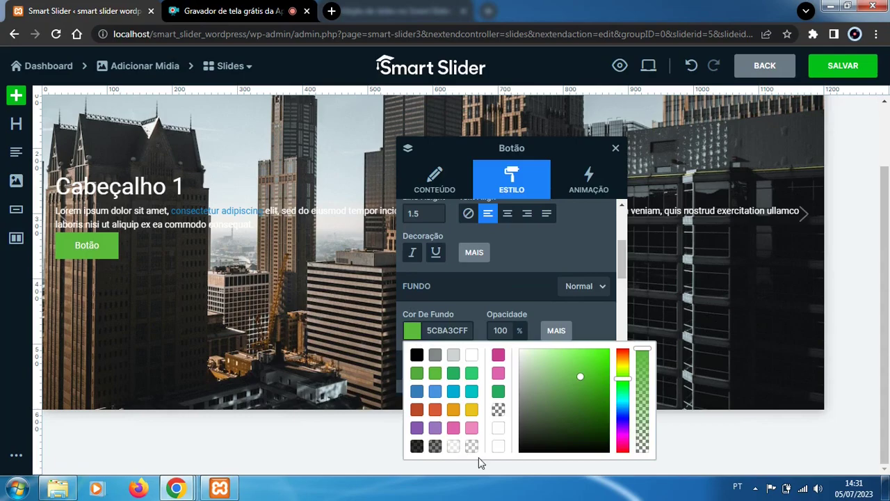
left_click(577, 187)
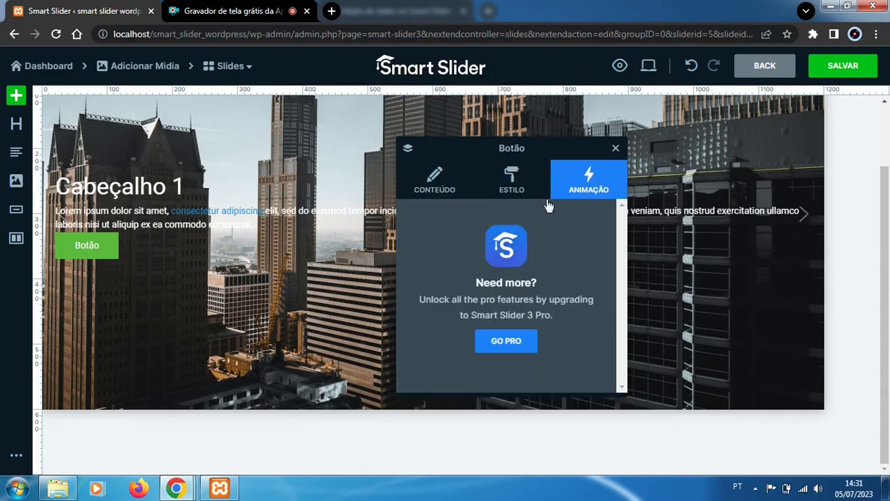
left_click(434, 187)
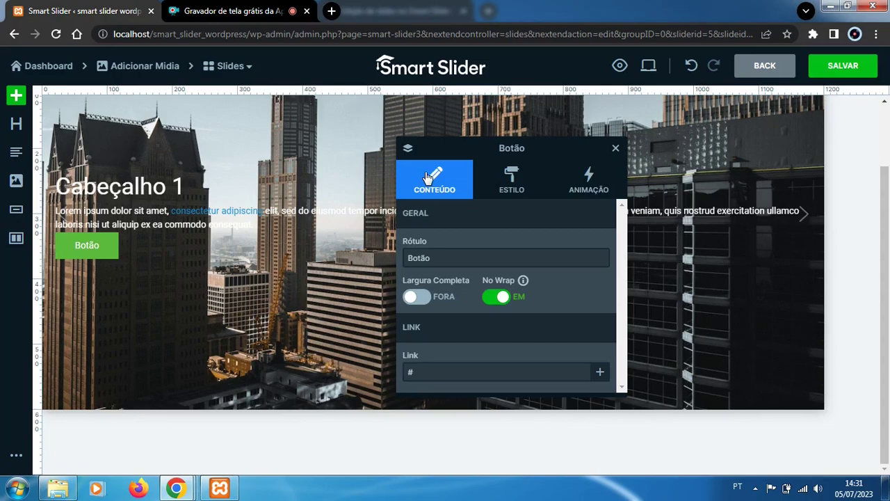
- Examine the button layer's style settings and the layer list
left_click(509, 190)
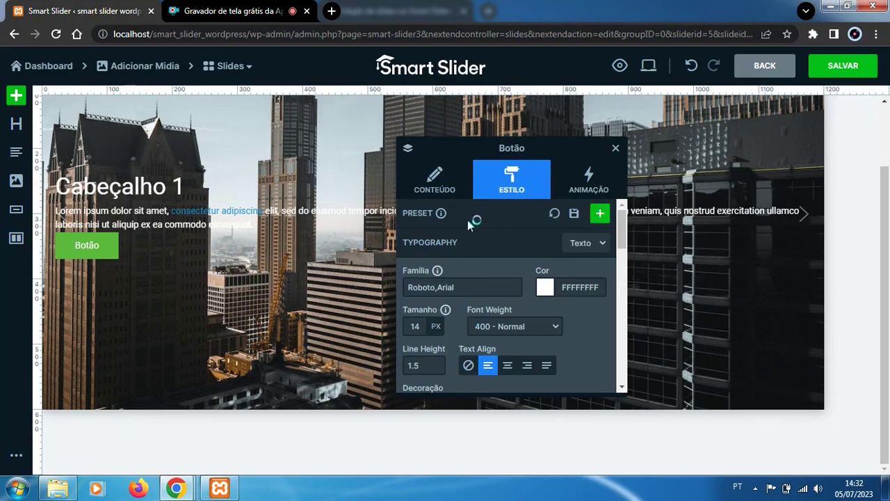
left_click(408, 148)
left_click(464, 213)
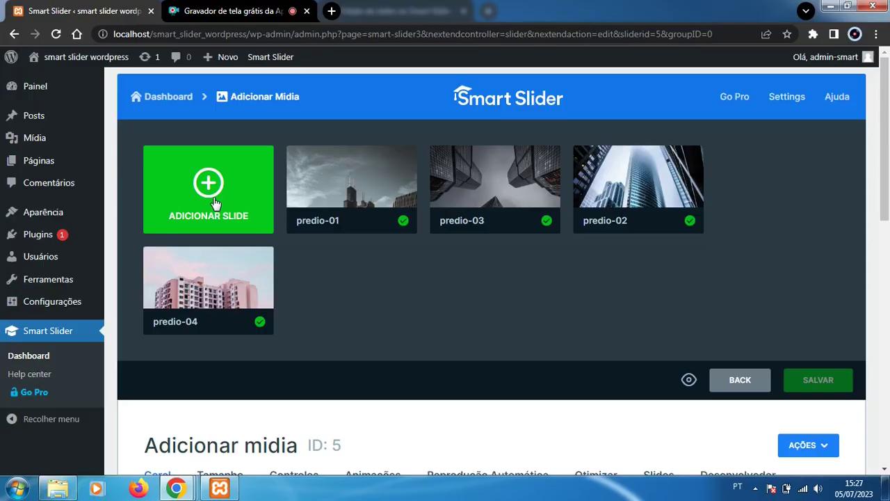
- Copy the slider's shortcode [smartslider3 slider="5"] from the publishing section of its general settings
scroll(171, 224, "down", 5)
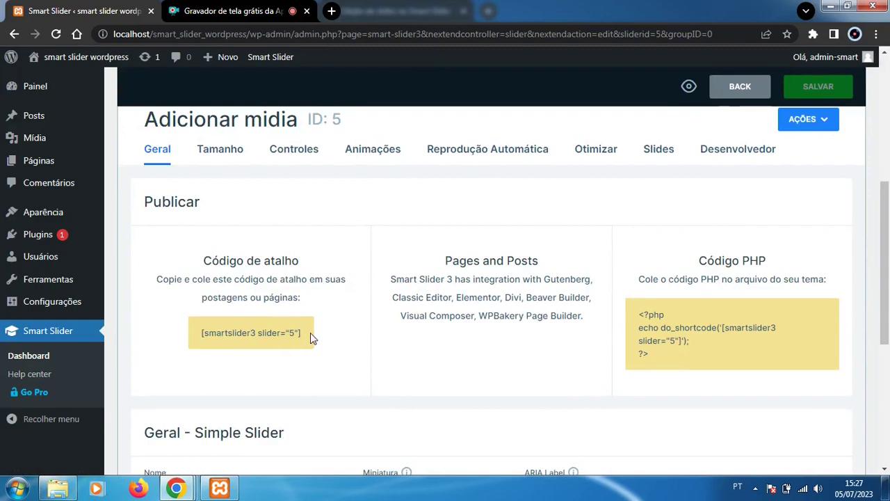
left_click_drag(304, 333, 199, 338)
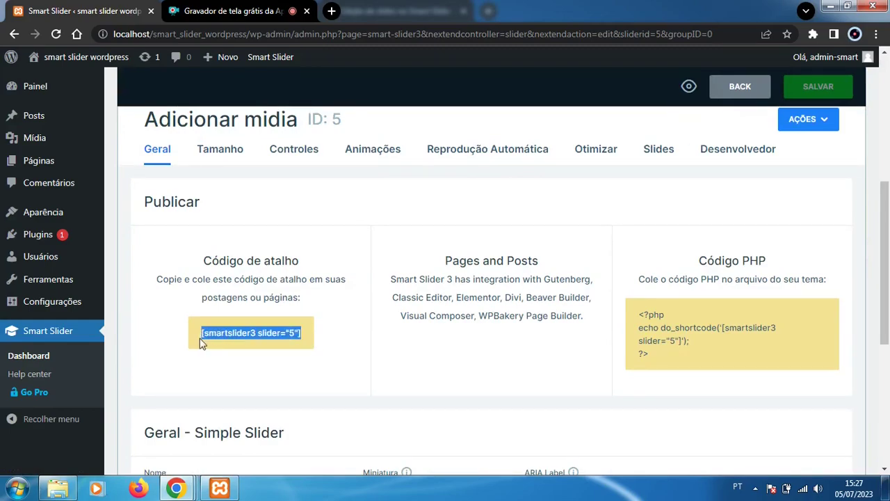
right_click(237, 334)
left_click(255, 340)
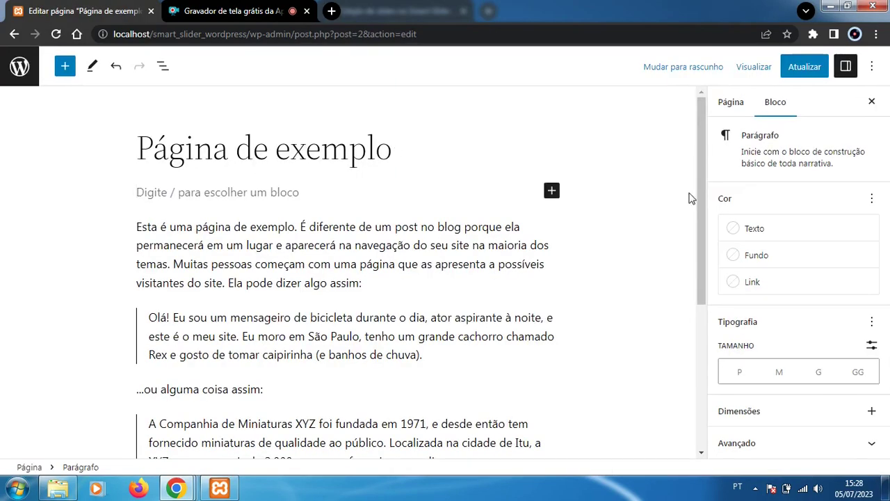
- Insert a Shortcode block containing [smartslider3 slider="5"] below the title of "Página de exemplo" and update the page
left_click(551, 190)
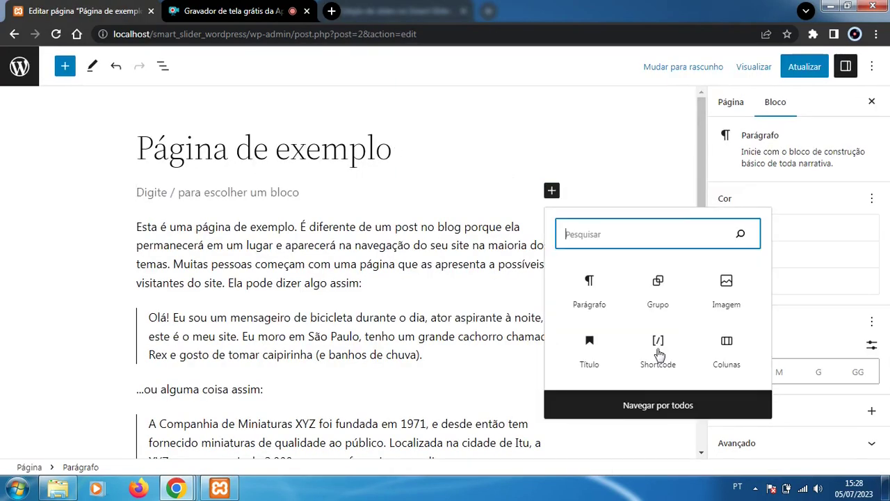
left_click(657, 351)
right_click(326, 226)
left_click(372, 320)
left_click(800, 66)
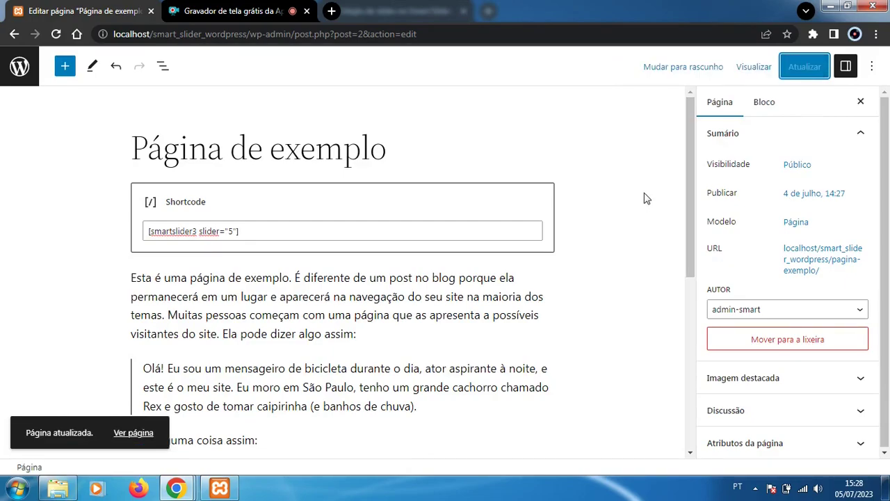
- View the updated page in a new browser tab and advance the embedded slider through its slides
right_click(134, 433)
left_click(220, 337)
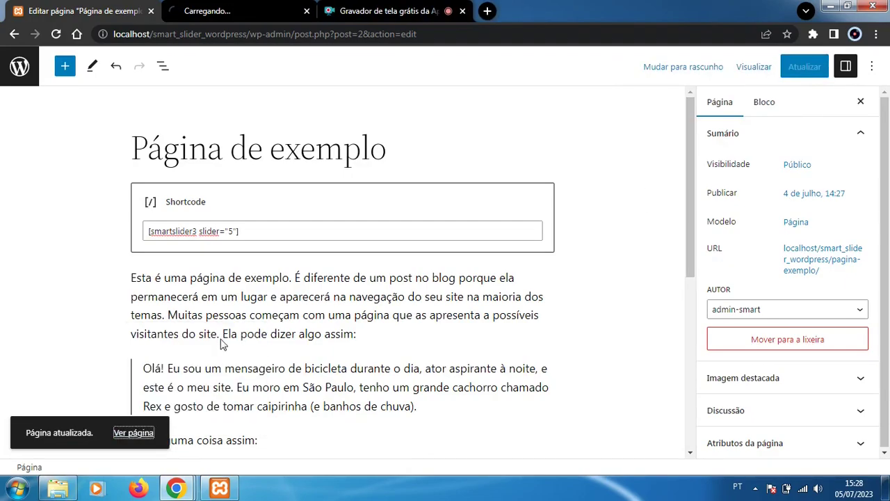
left_click(240, 12)
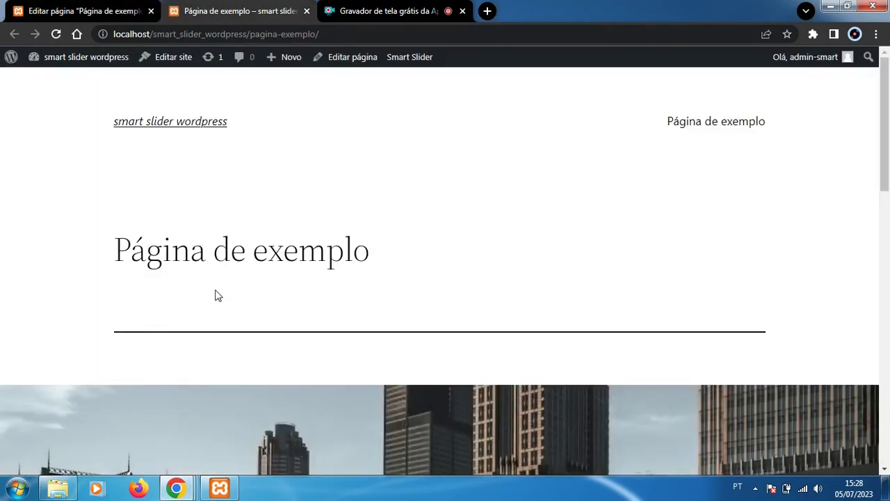
scroll(224, 289, "down", 6)
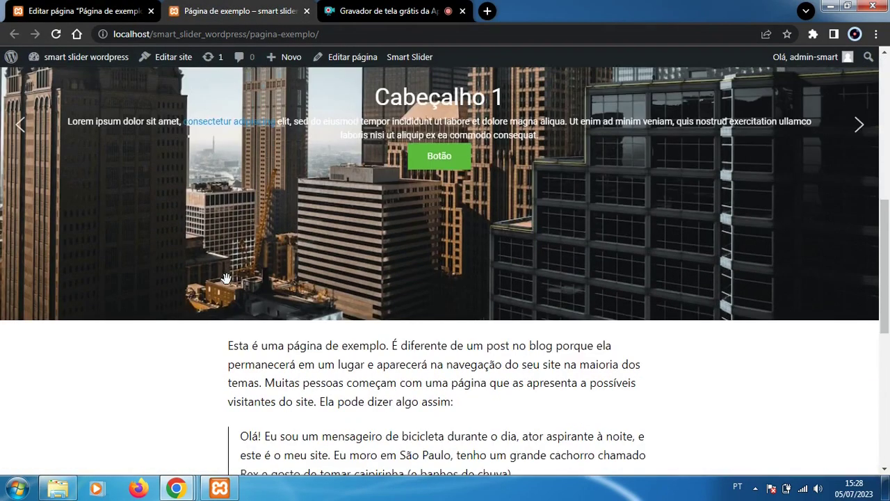
scroll(226, 279, "up", 2)
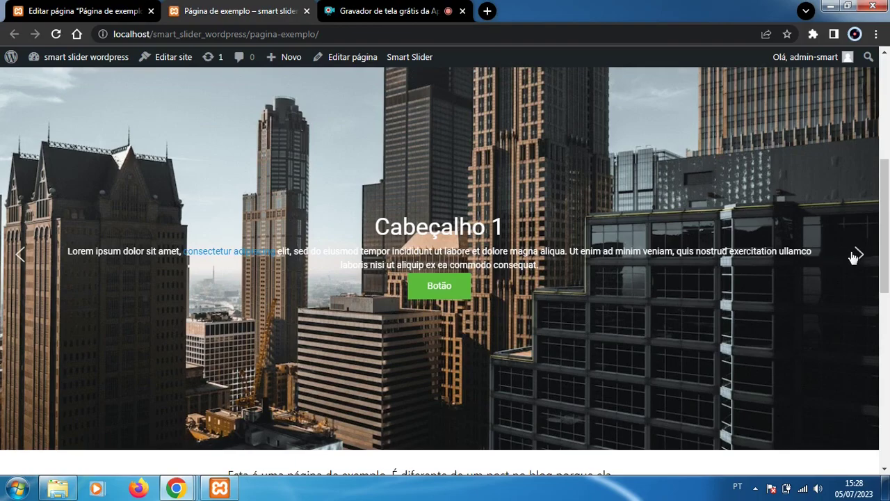
left_click(858, 257)
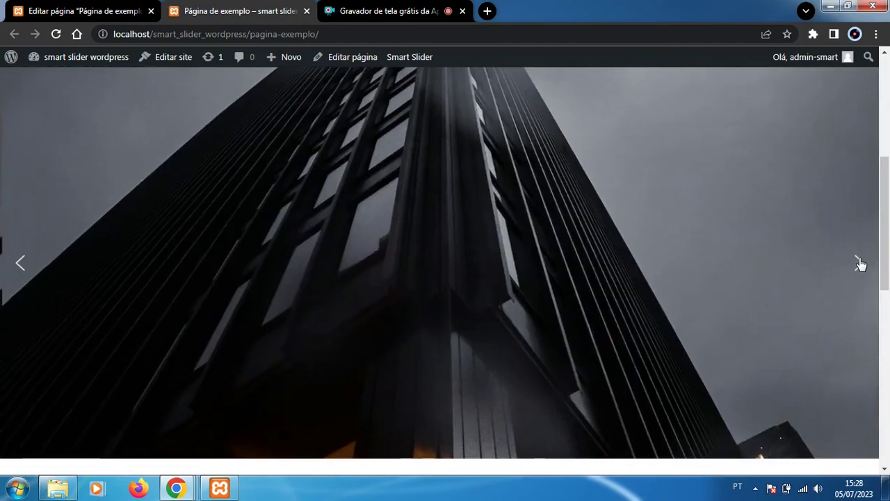
left_click(860, 264)
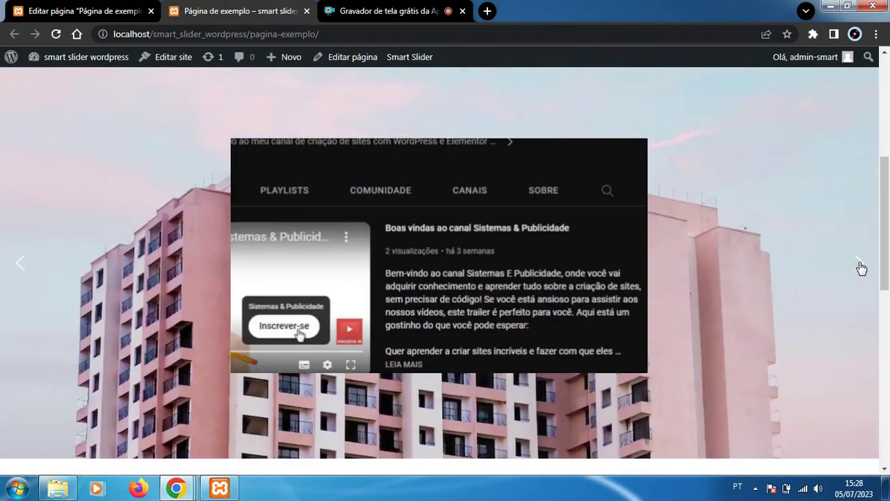
left_click(860, 266)
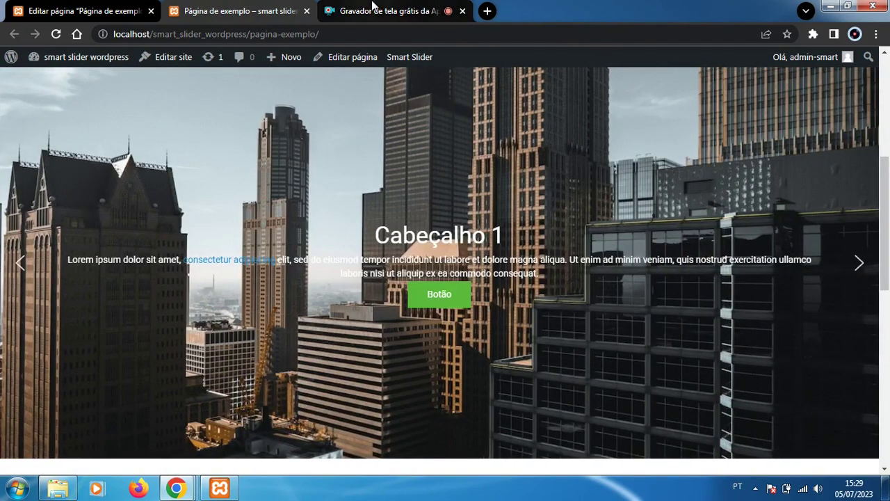